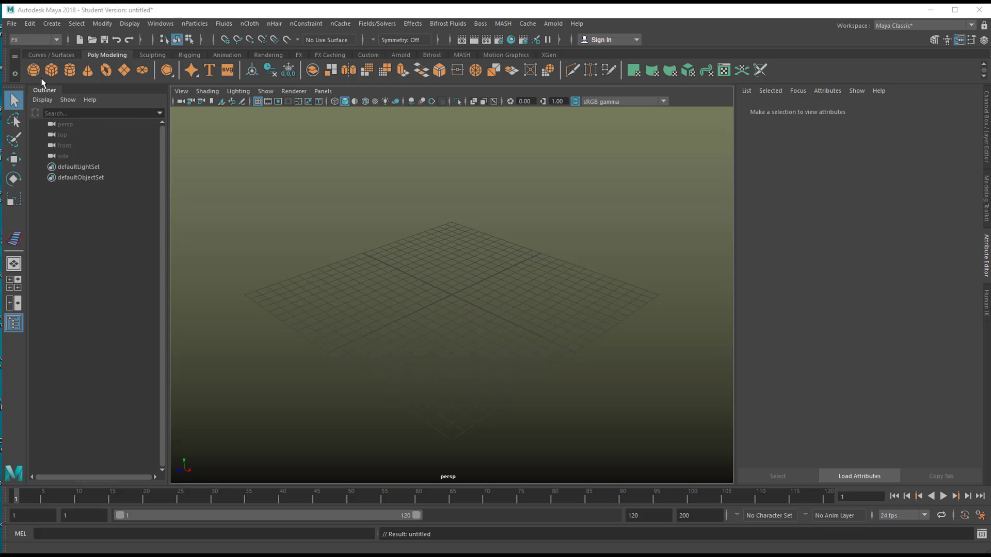
Create a polygon sphere and raise it above the grid in Y.
click(32, 70)
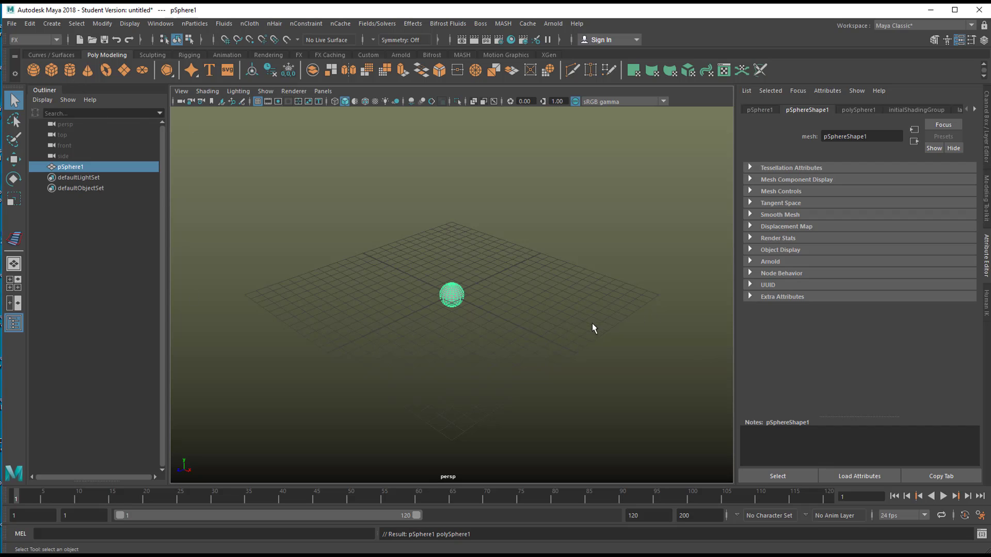
key(w)
drag(452, 261, 452, 232)
Assign a new Arnold aiStandardSurface material to the sphere.
scroll(436, 346, up, 5)
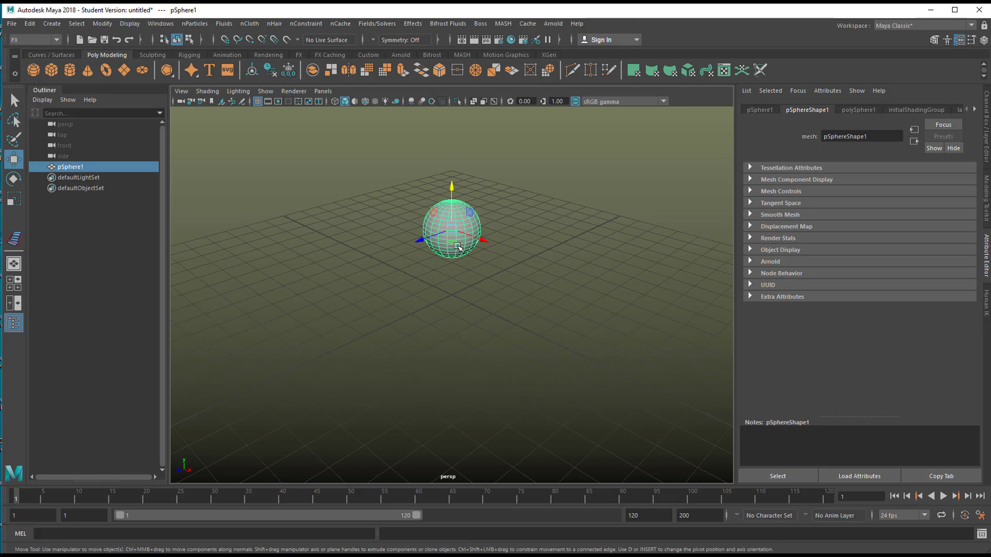
right_drag(444, 219, 475, 492)
click(320, 274)
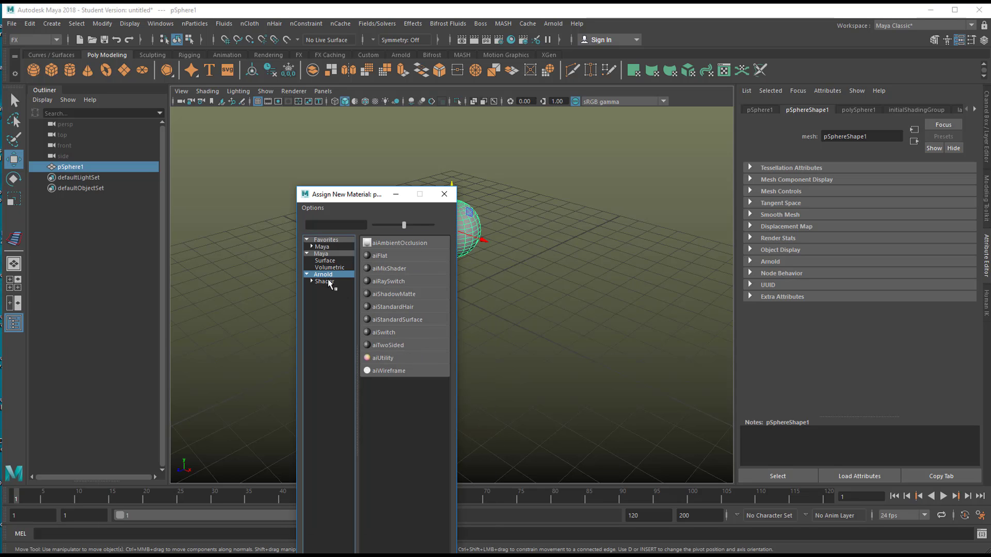
click(398, 320)
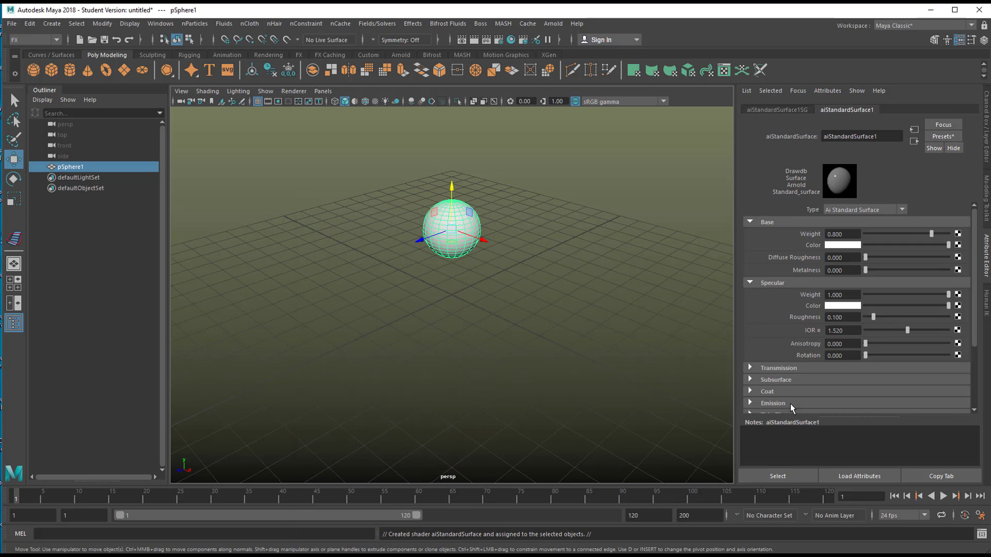
Map a Ramp to Base Color with a yellow stop at 0.41, shown textured in the viewport.
click(958, 245)
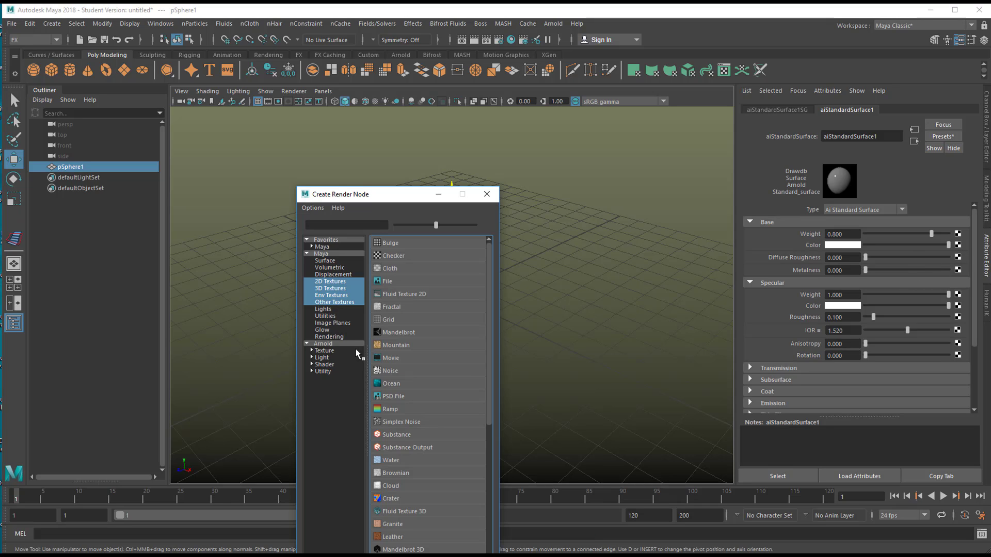
click(390, 409)
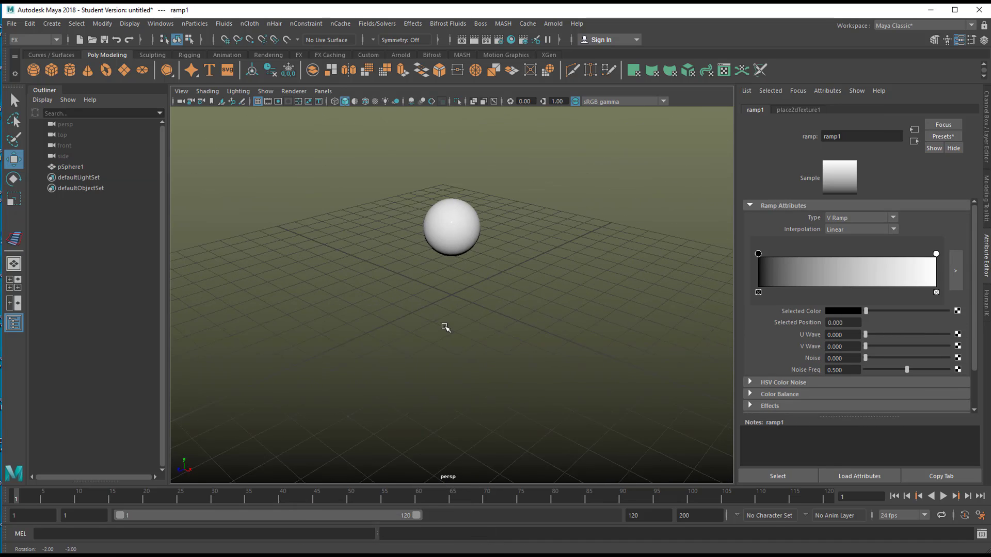
drag(759, 253, 831, 259)
click(376, 102)
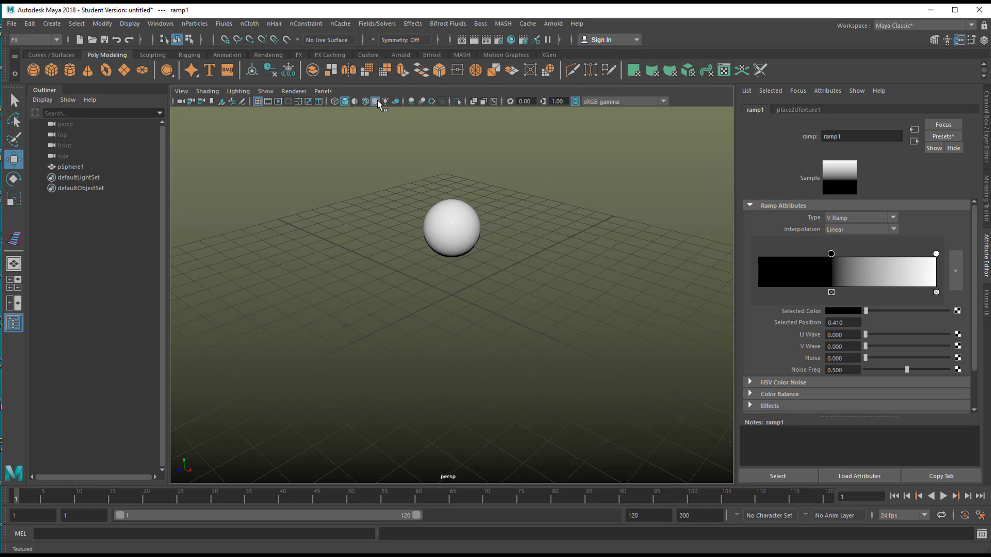
click(847, 312)
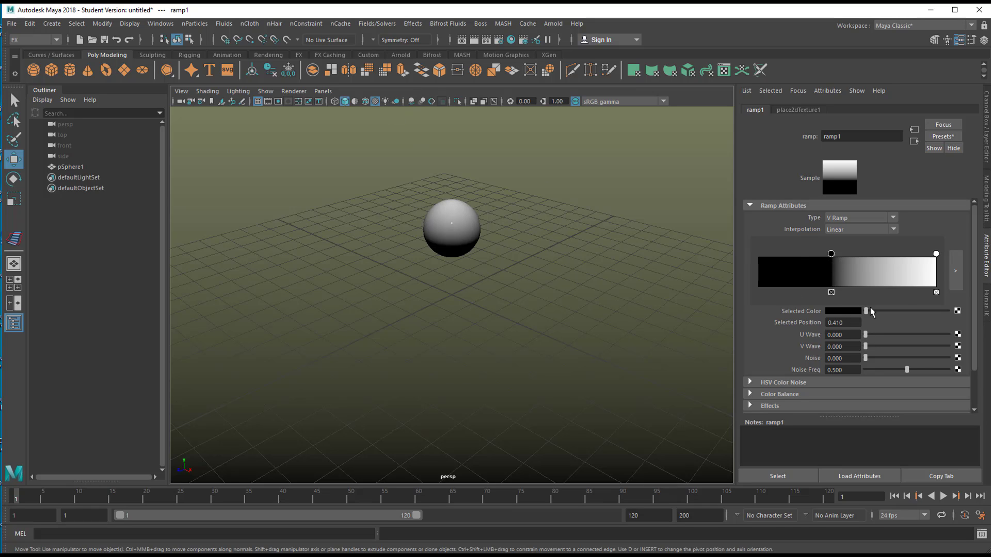
drag(851, 349, 938, 350)
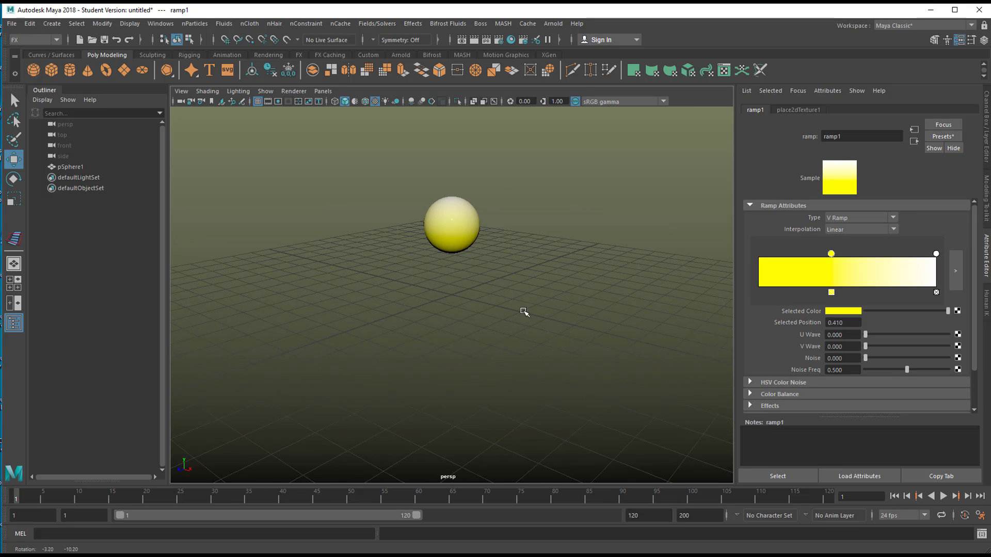
click(463, 222)
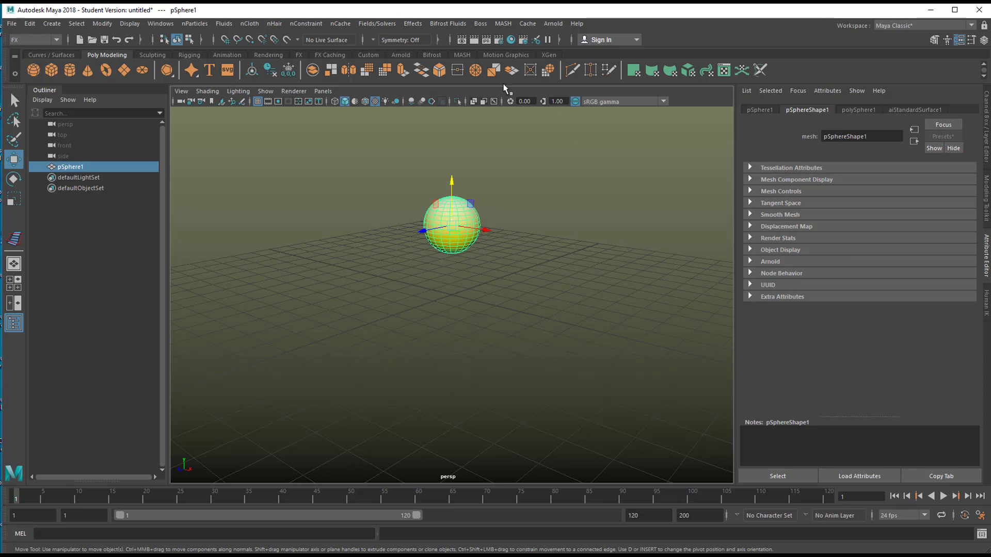
Build a MASH network from the yellow sphere, giving a row of ten copies.
click(462, 55)
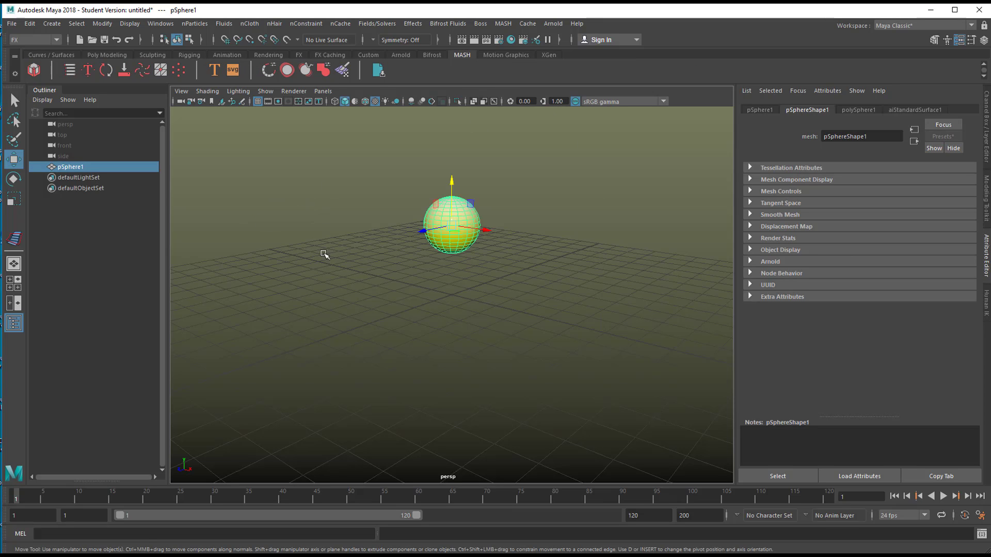
click(35, 70)
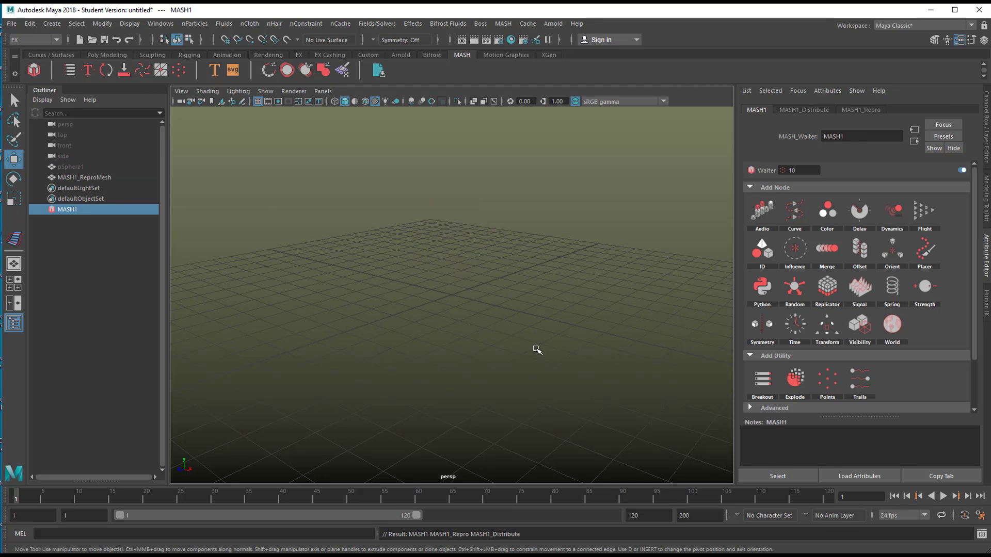
alt+right_drag(597, 398, 448, 398)
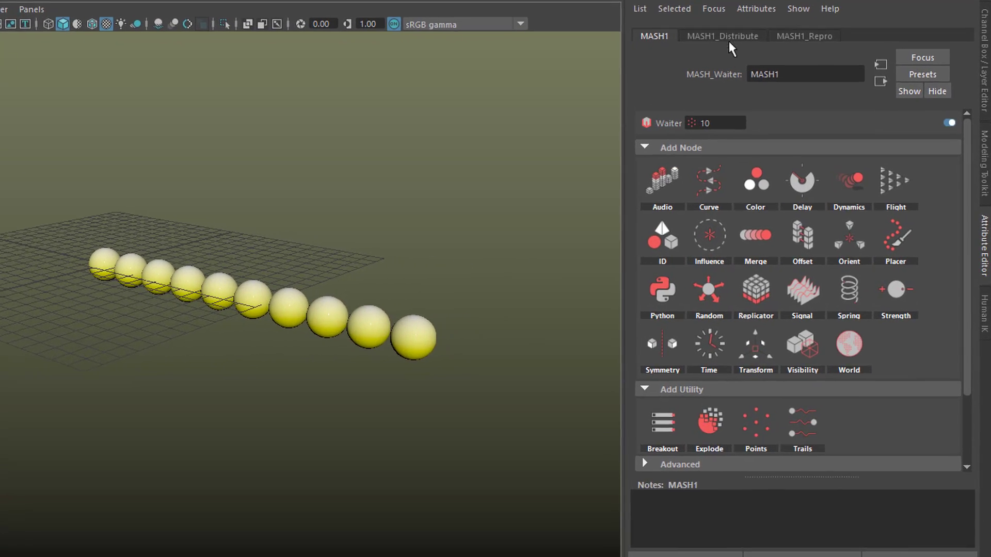
Set MASH1_Distribute to Grid with Grid Y 3 and Distance X about 11.3.
click(703, 10)
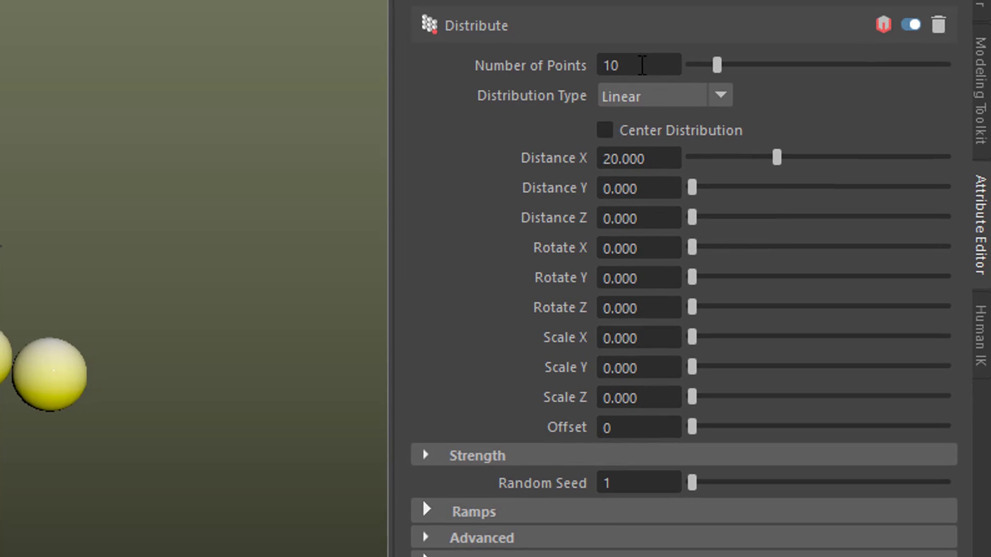
click(720, 95)
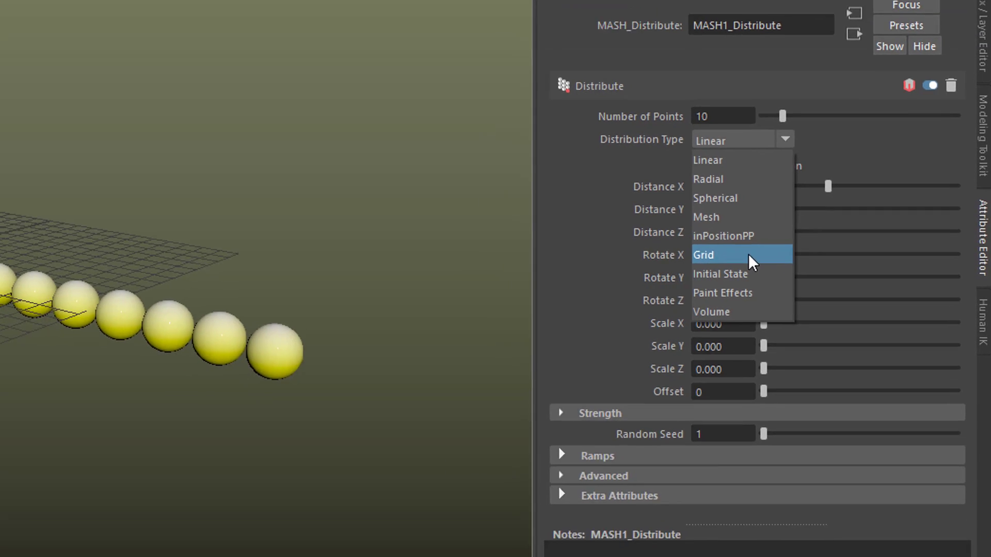
click(749, 254)
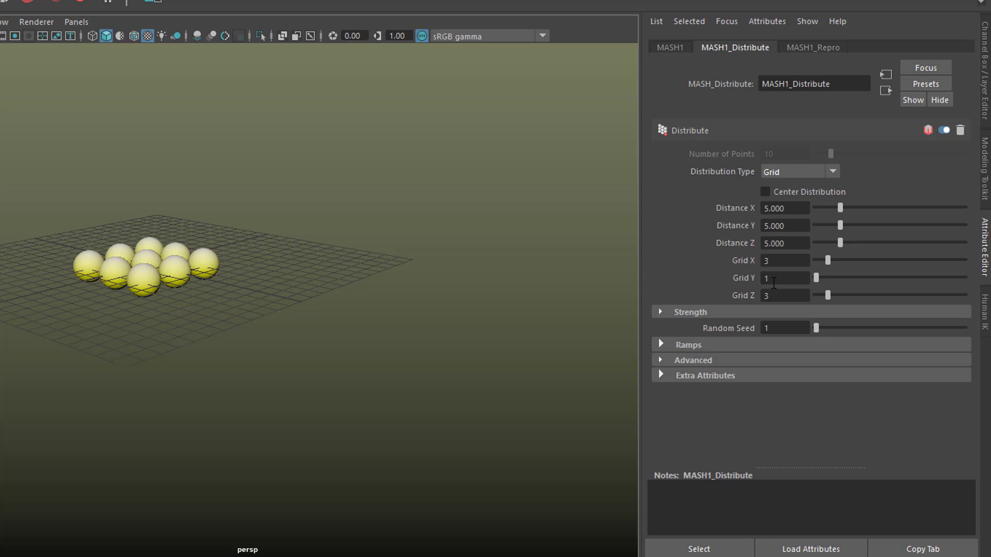
double_click(774, 282)
text(3)
key(Return)
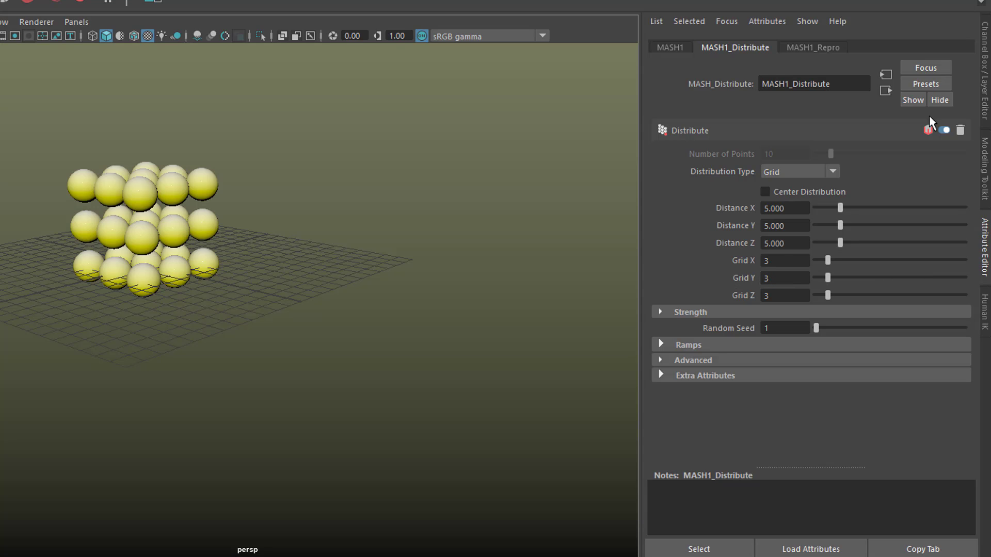
drag(843, 207, 871, 245)
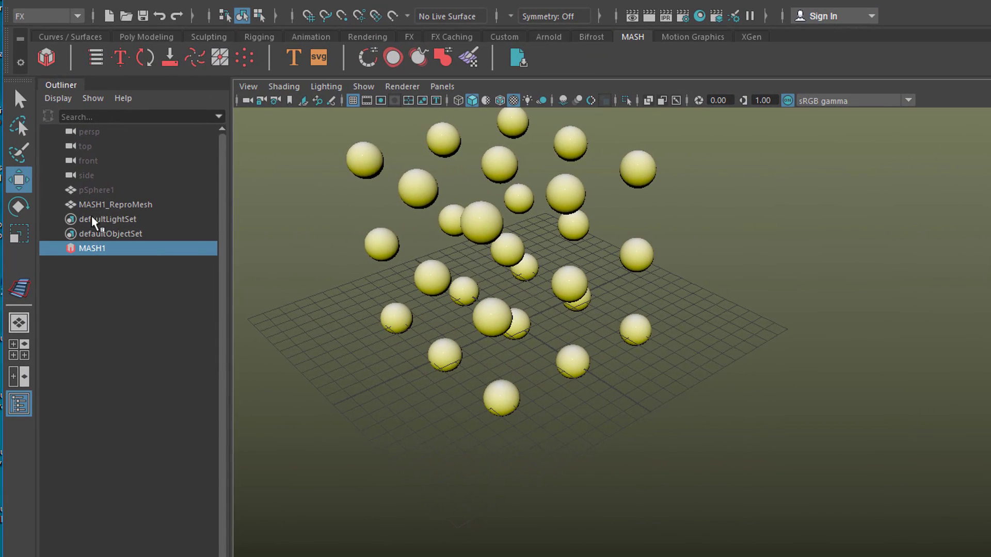
Scale up the source pSphere1 so all 27 MASH spheres grow larger.
click(97, 191)
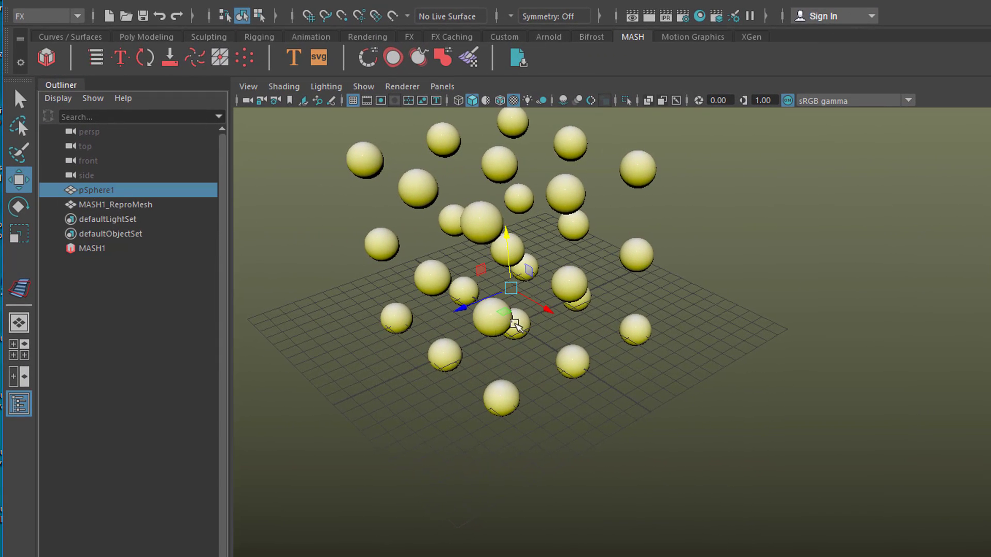
key(r)
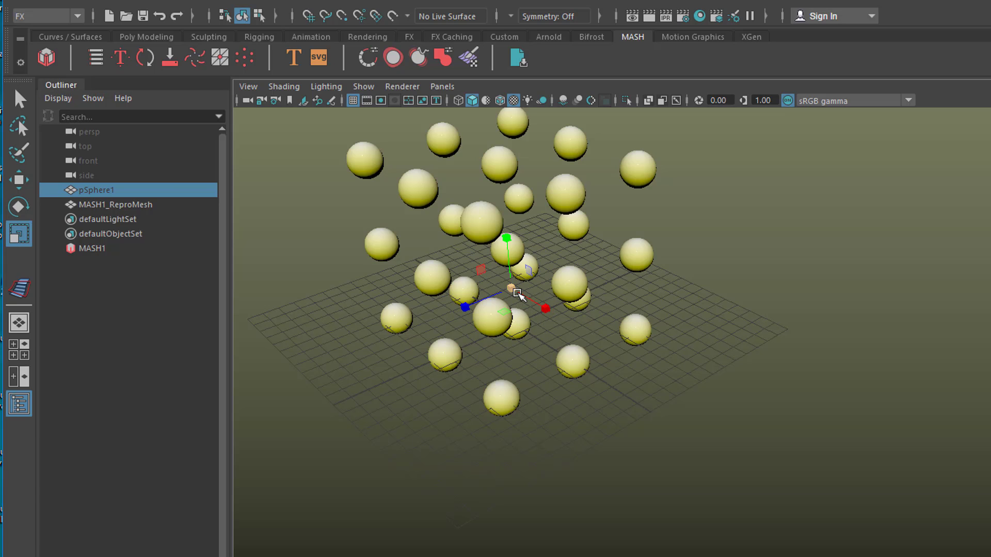
drag(516, 292, 632, 326)
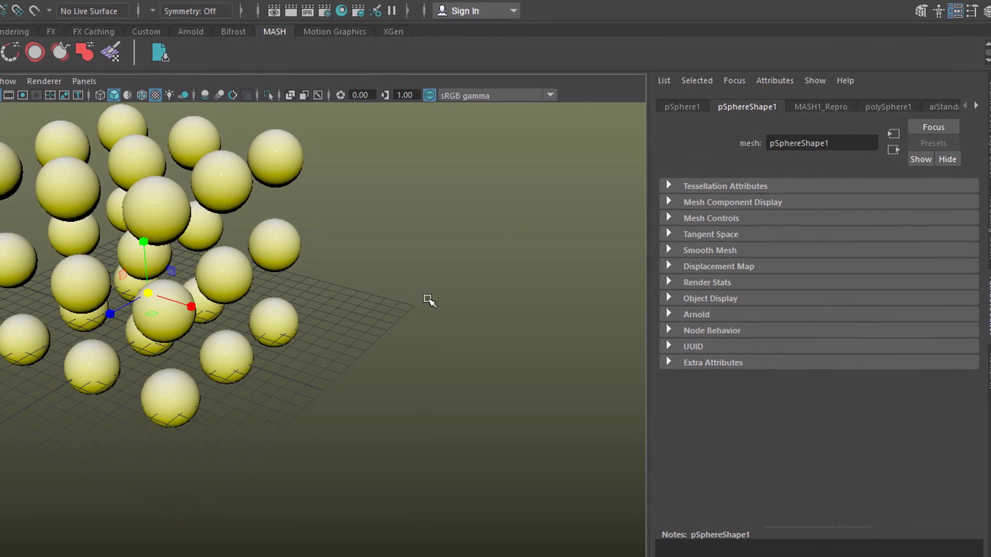
alt+middle_drag(429, 296, 473, 347)
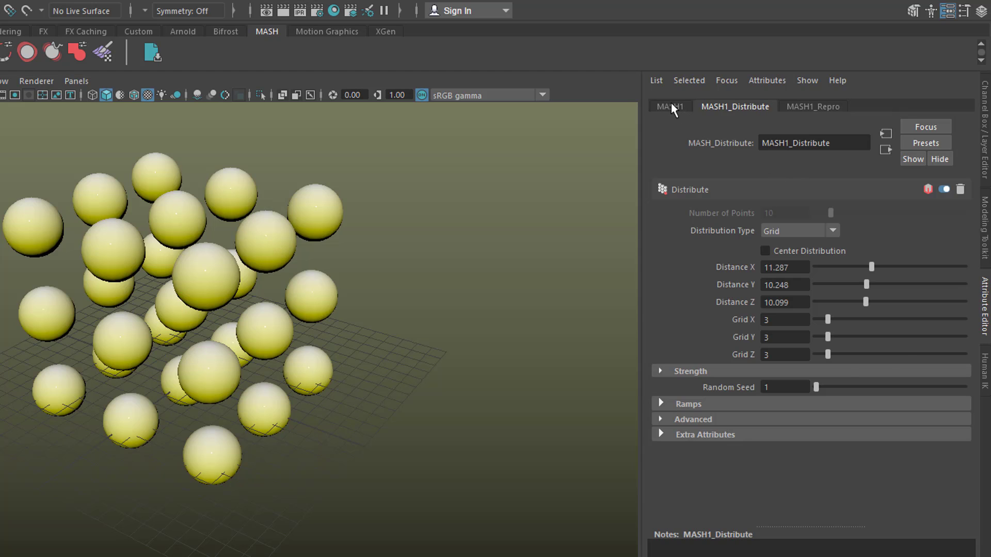
click(671, 106)
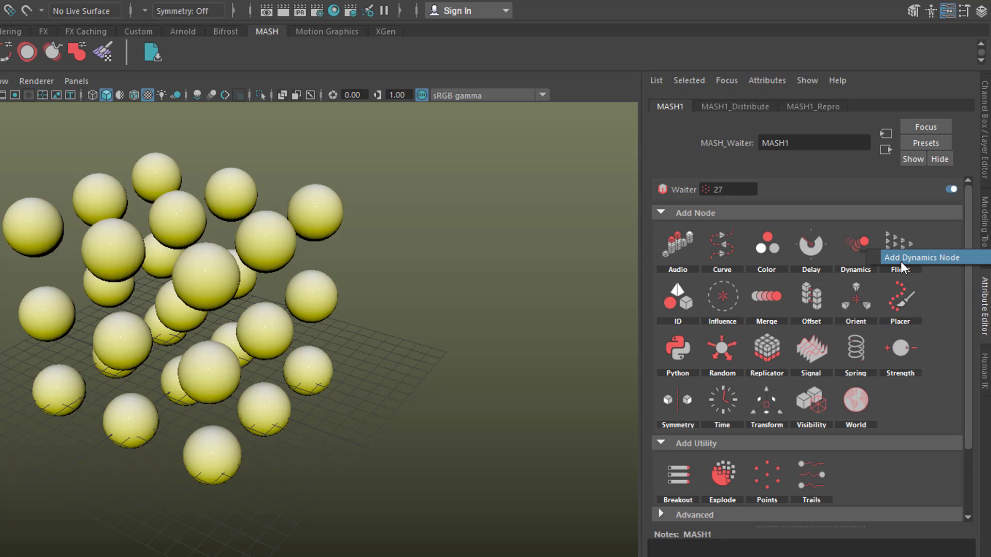
Add a MASH Dynamics node, creating a Bullet solver and ground plane, then select the sphere mesh.
click(857, 247)
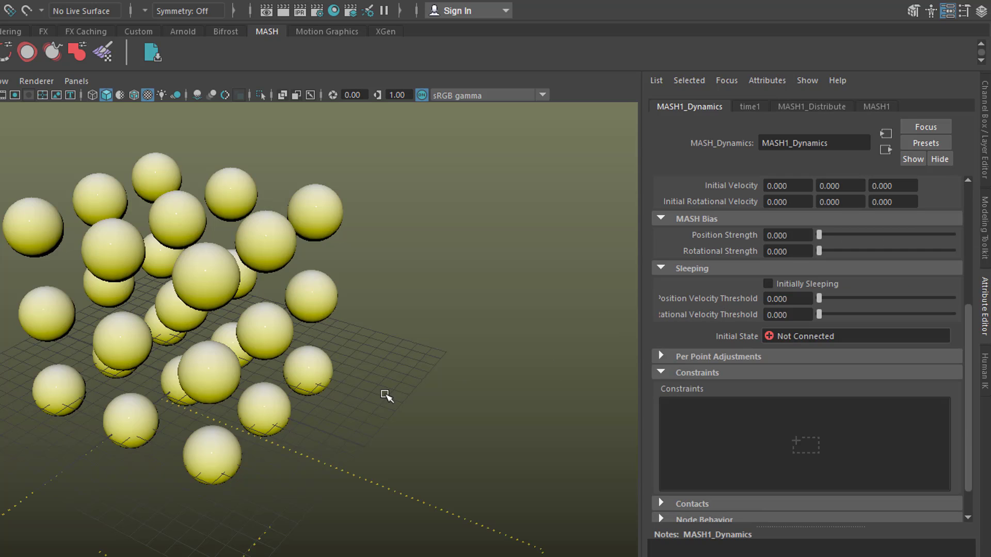
scroll(392, 398, down, 5)
alt+drag(276, 310, 285, 352)
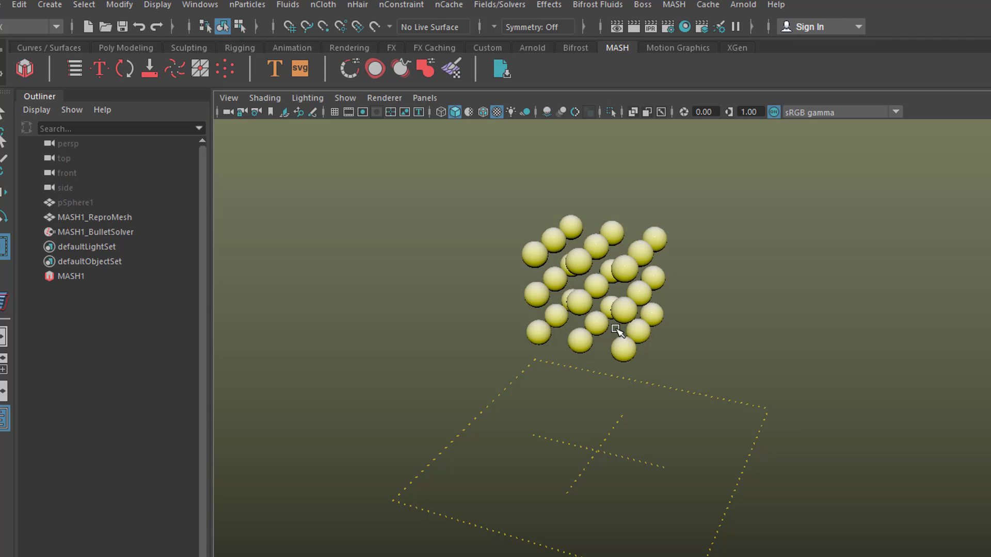
click(625, 276)
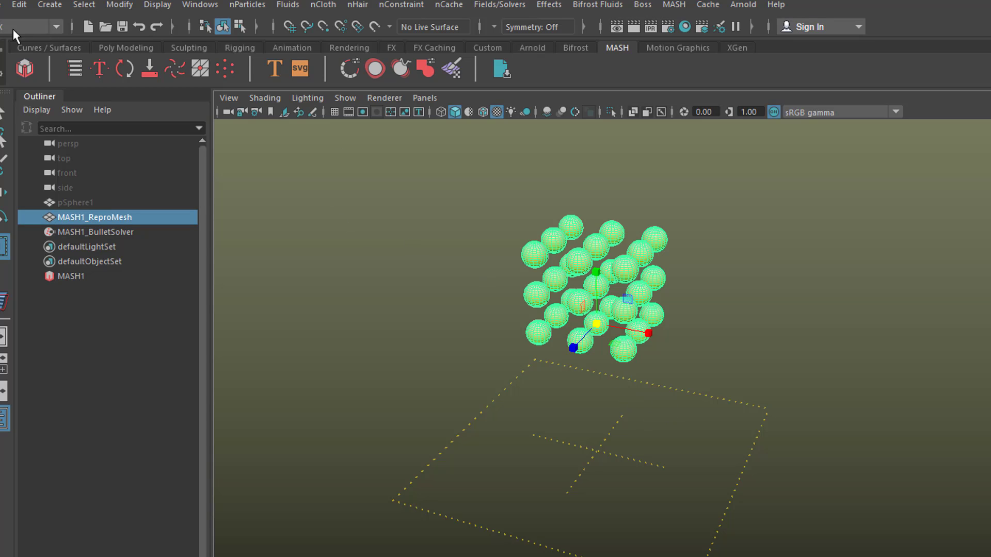
Create a duplicated soft body from MASH1_ReproMesh with goal weight 0.219.
click(252, 4)
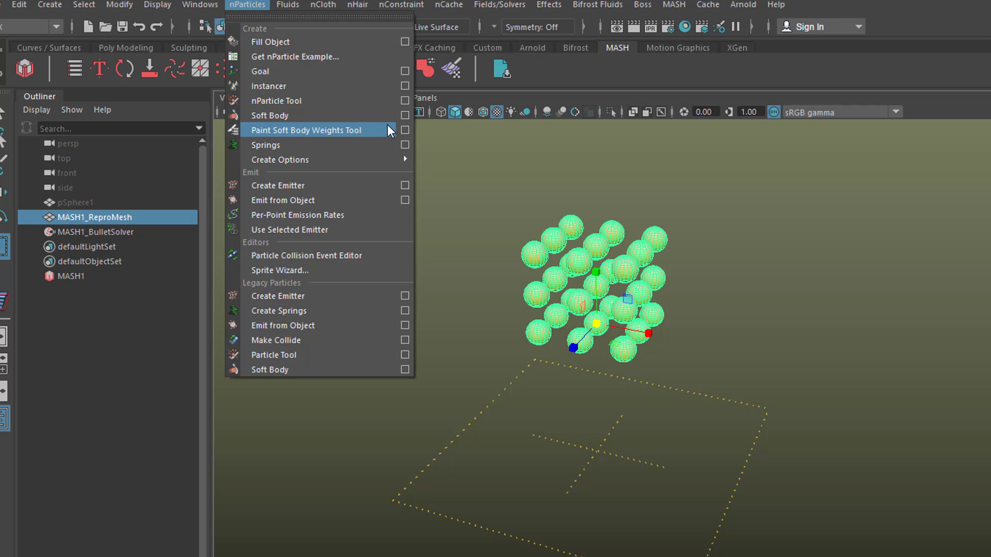
click(403, 114)
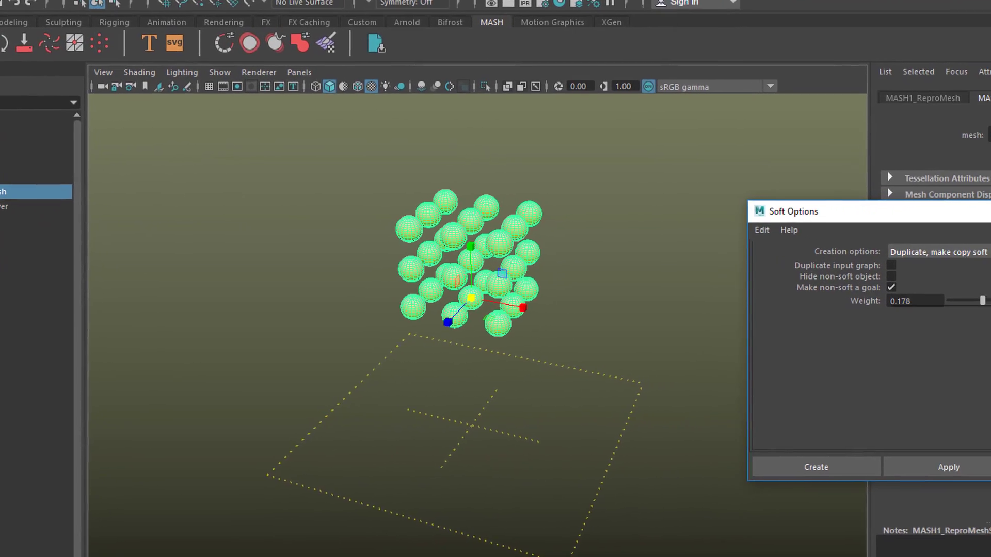
click(973, 264)
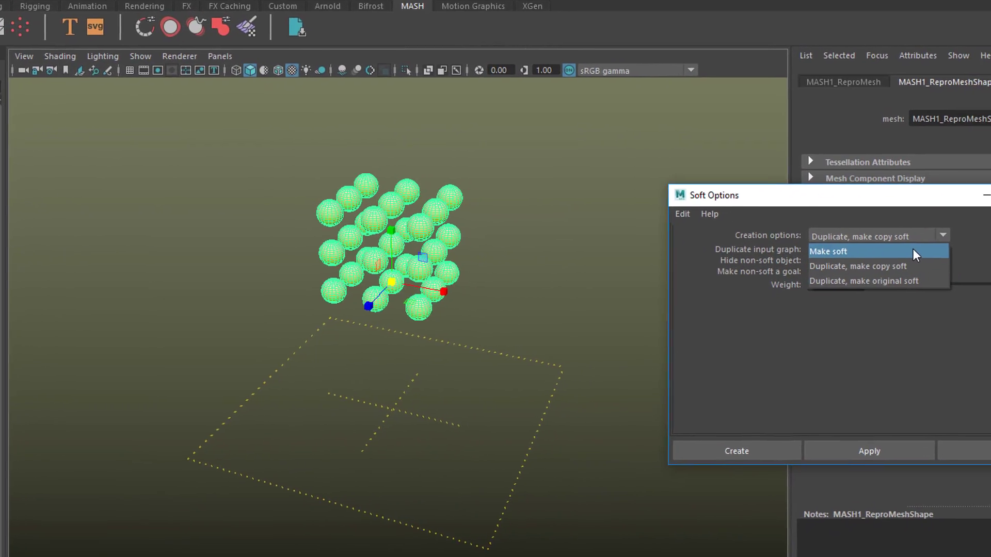
click(975, 243)
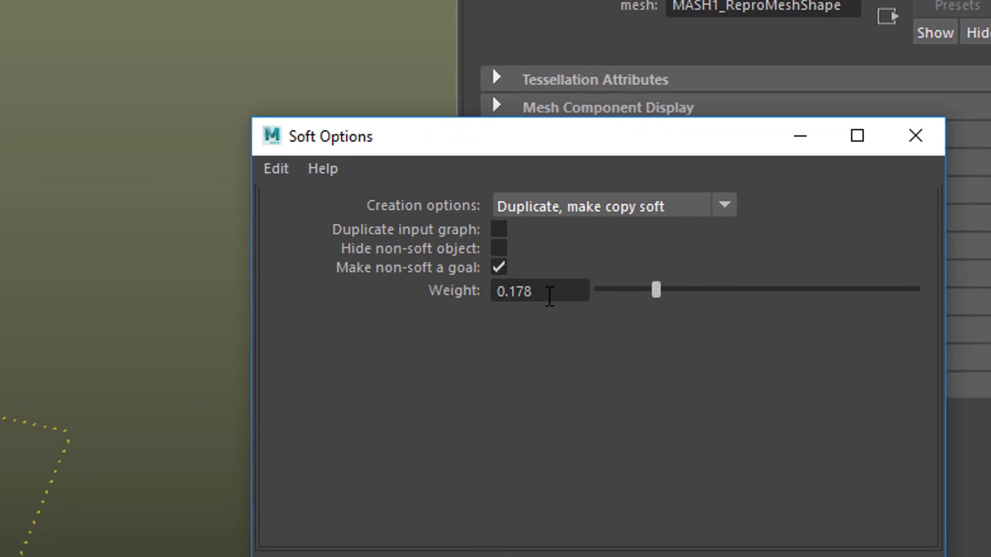
drag(608, 300, 621, 301)
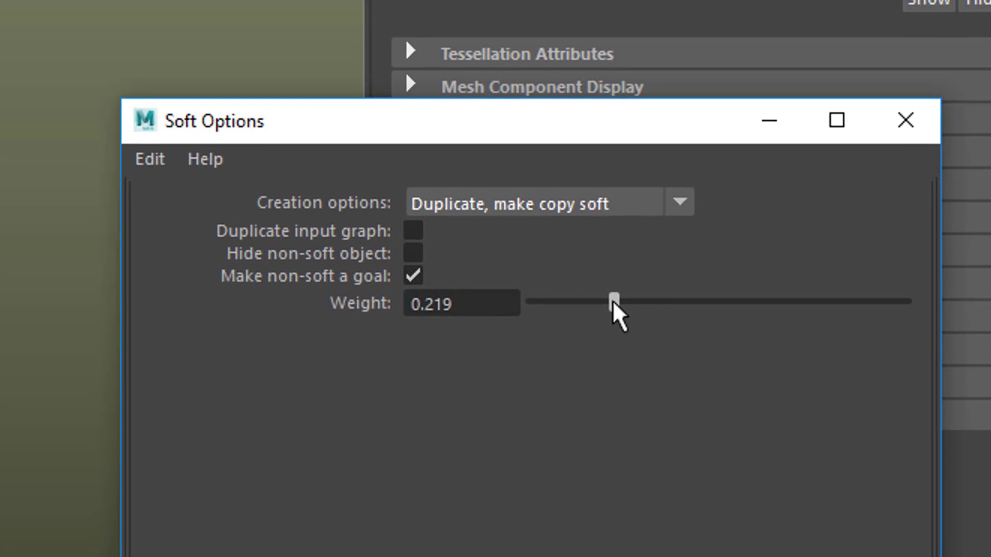
drag(501, 300, 338, 306)
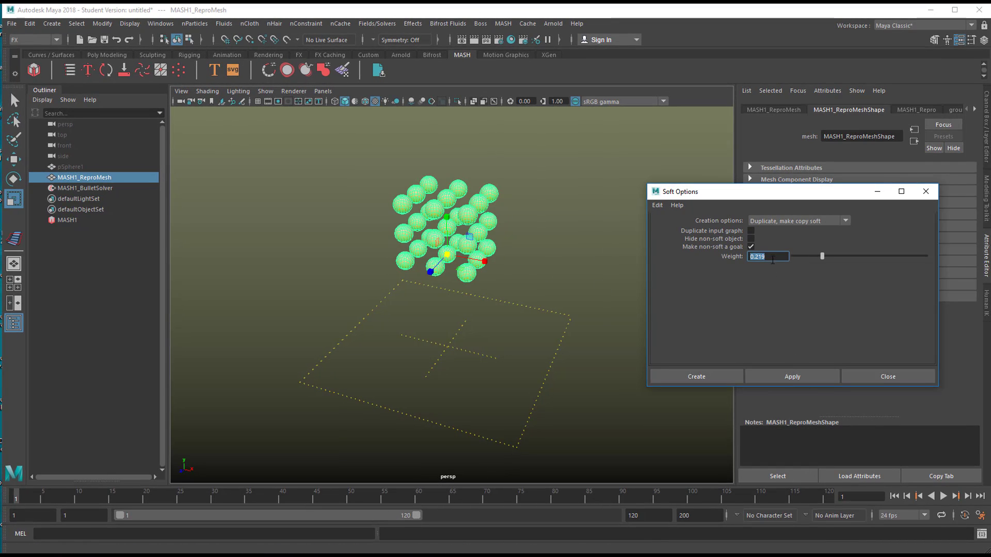
click(819, 376)
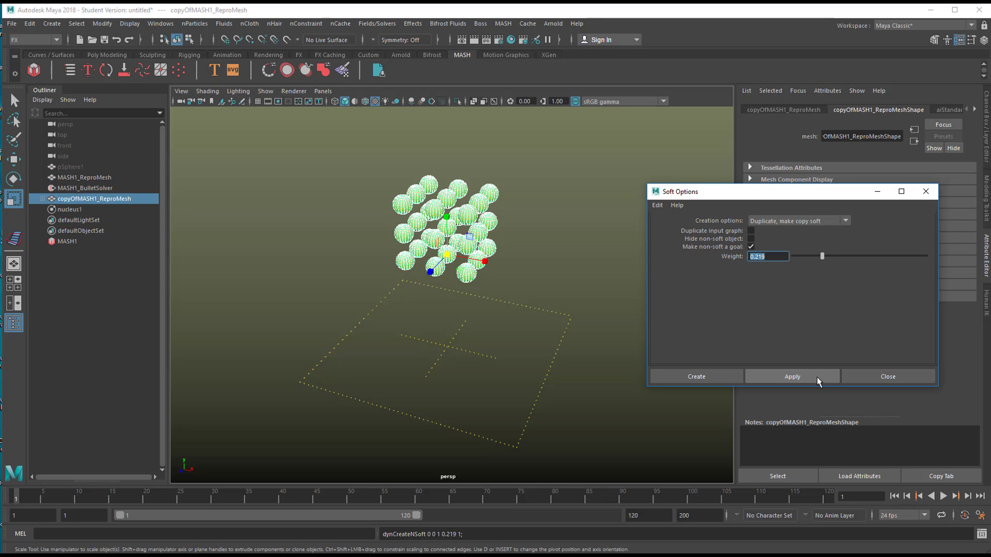
click(926, 192)
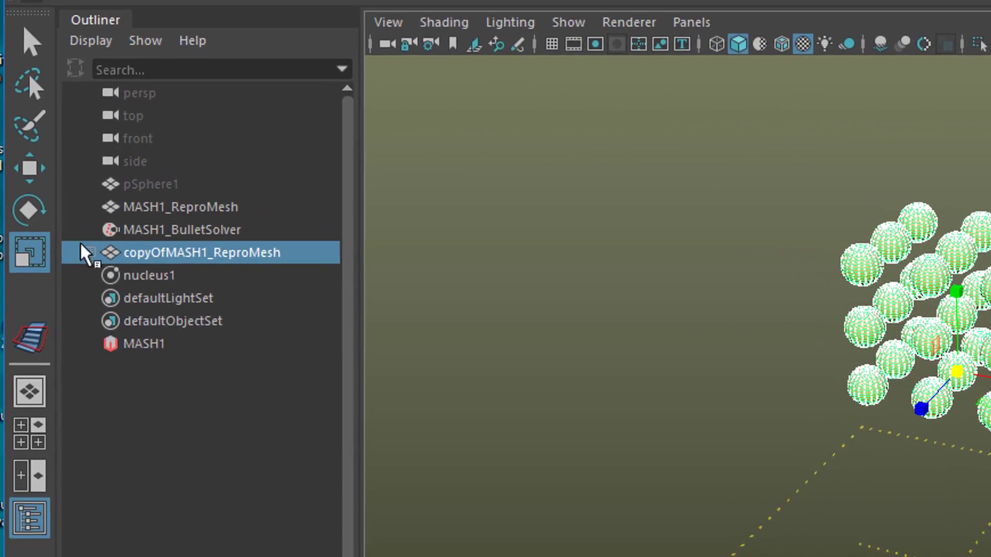
Select the copyOfMASH1_ReproMeshParticle node under copyOfMASH1_ReproMesh in the Outliner.
click(257, 217)
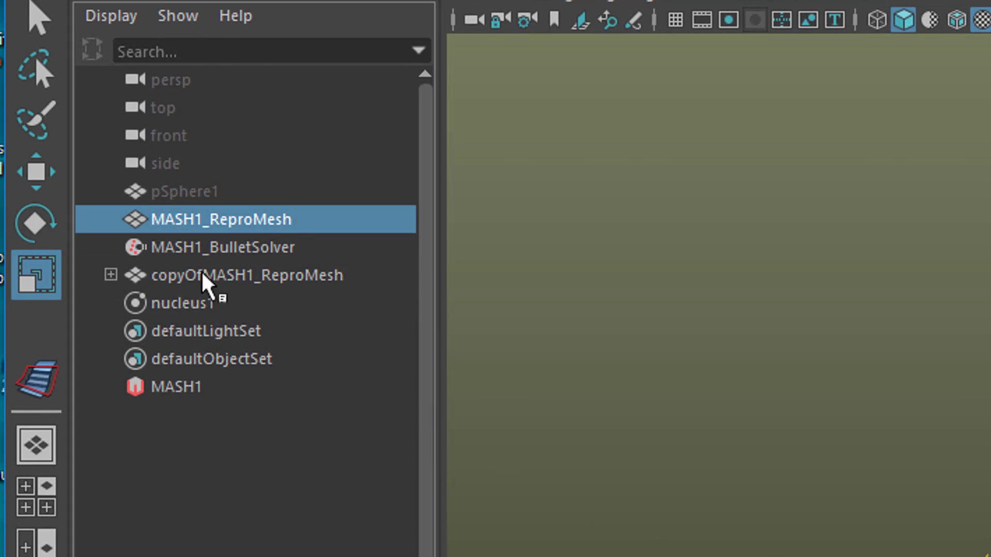
click(185, 266)
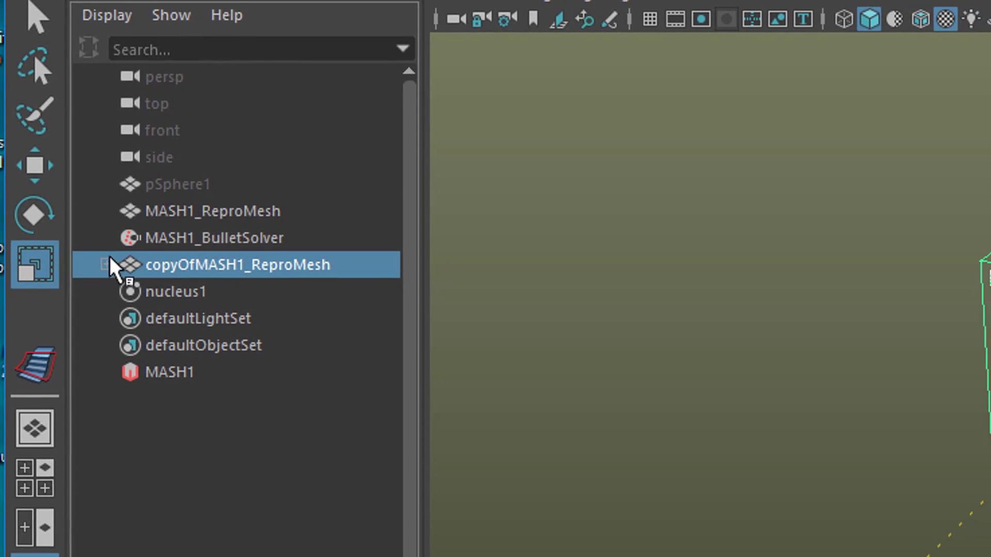
click(109, 270)
click(214, 304)
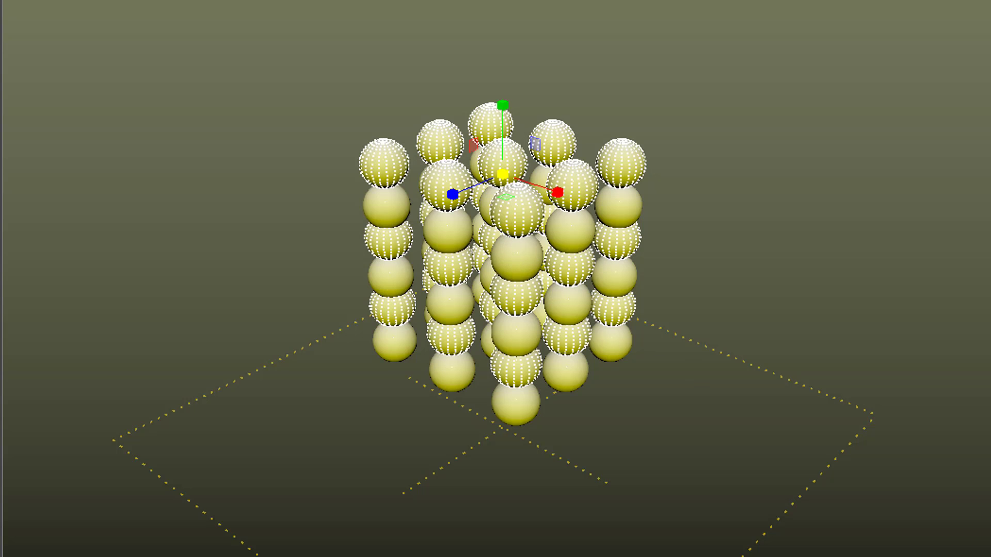
Play the simulation with the playback end set to 1000 frames and frame the falling spheres.
key(space)
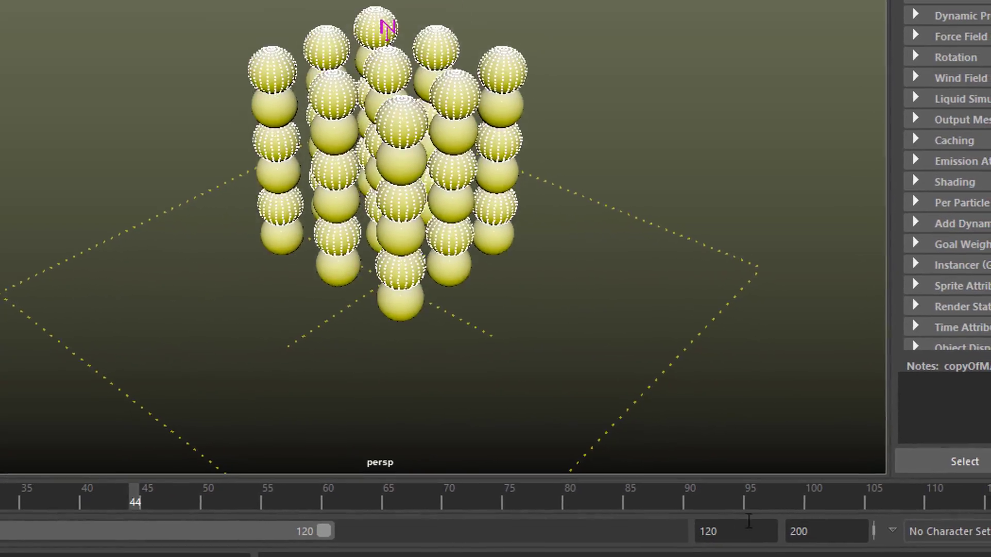
double_click(744, 523)
text(1)
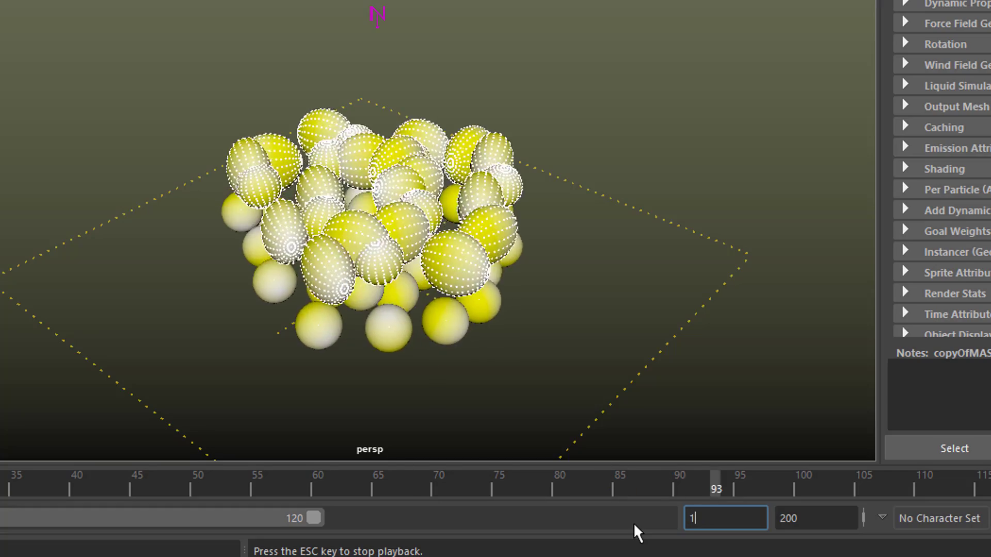
text(000)
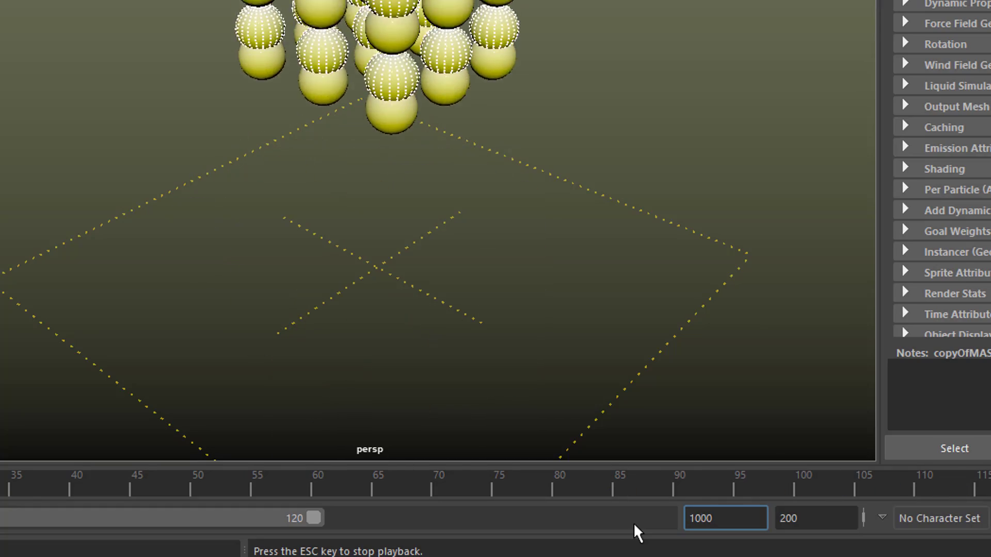
key(Return)
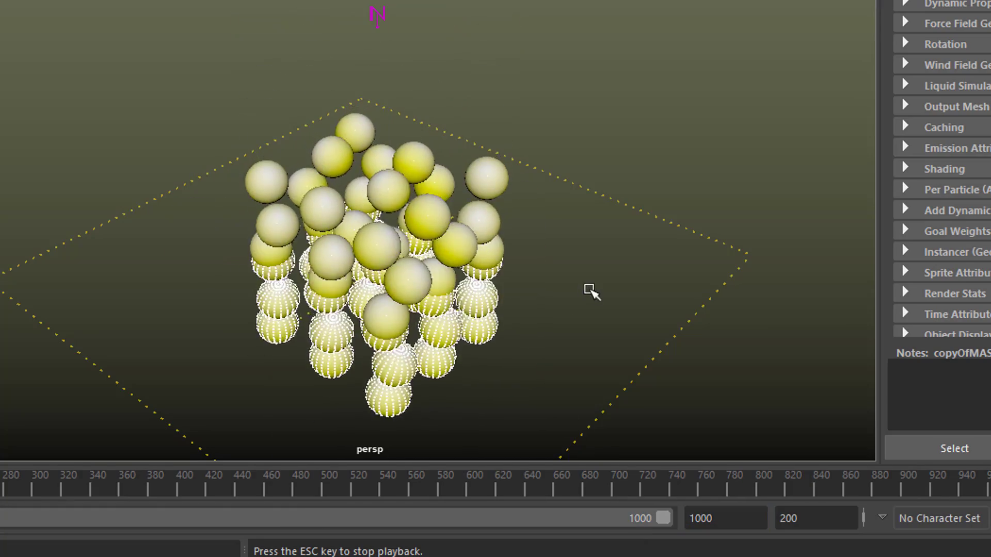
alt+middle_drag(607, 294, 635, 153)
alt+right_drag(372, 243, 645, 328)
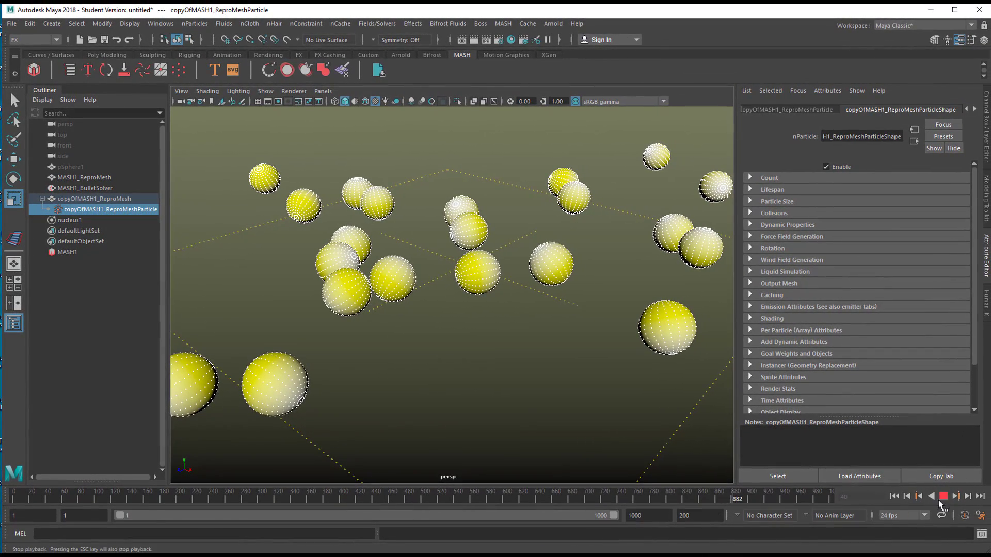
Replay the simulation from frame 1 and orbit to inspect the spheres.
click(943, 497)
click(895, 496)
click(944, 496)
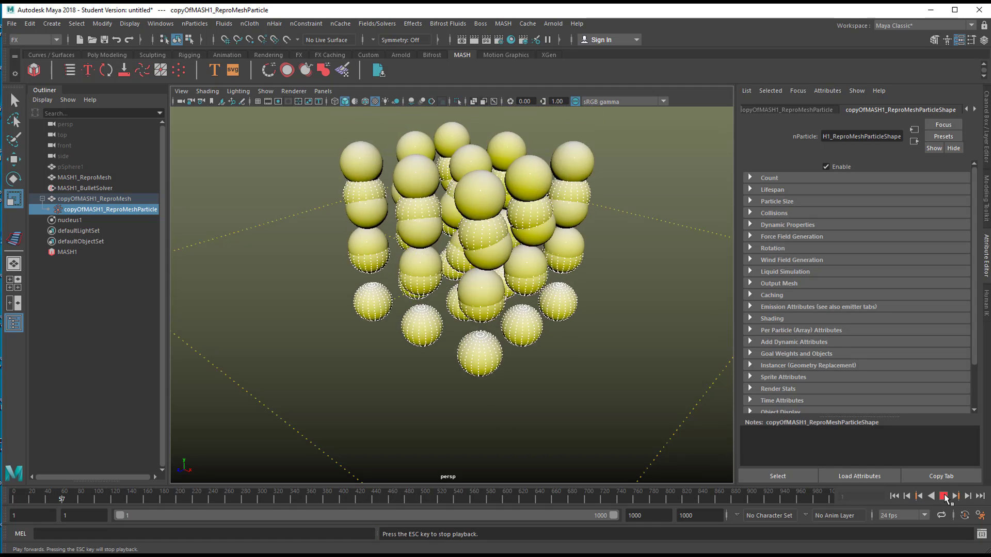
key(Escape)
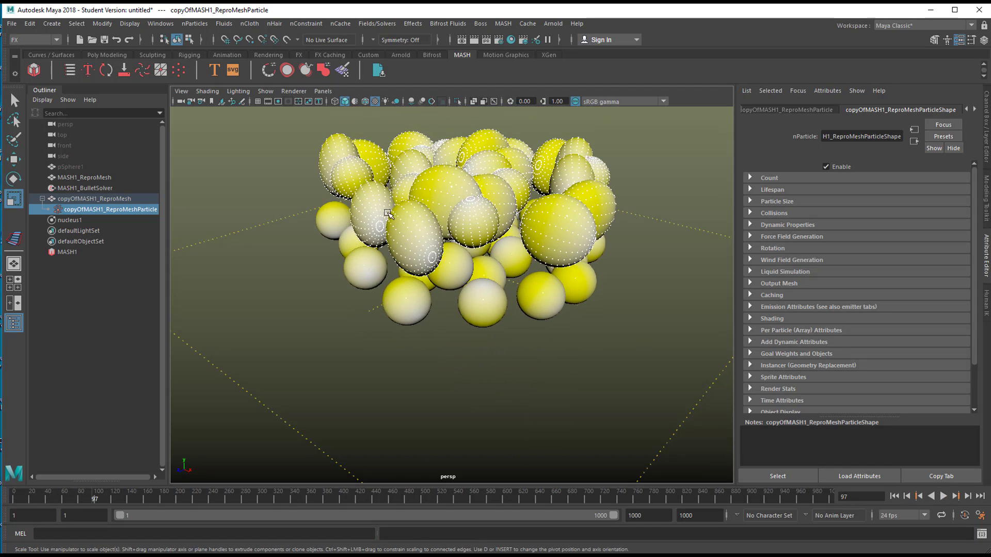
alt+drag(426, 273, 456, 298)
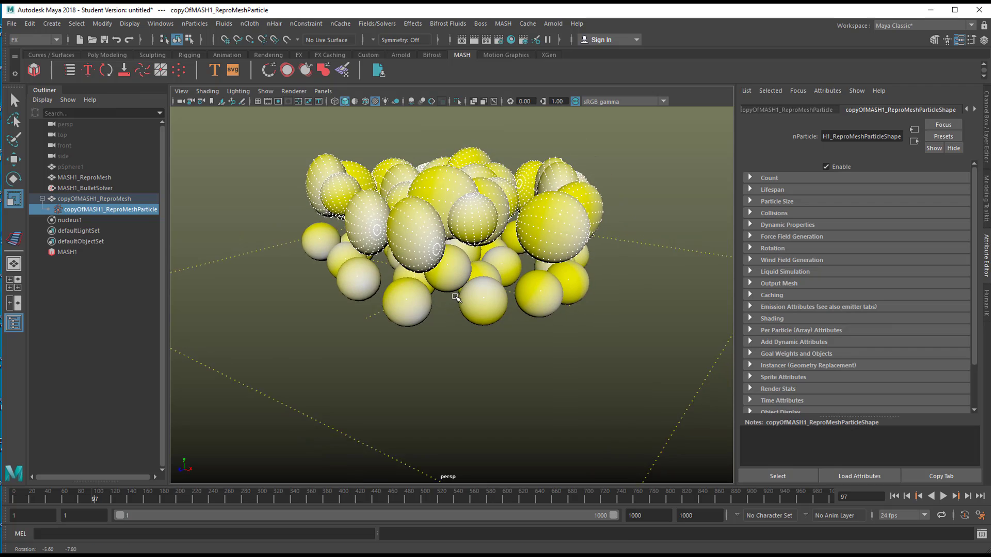
Hide the original MASH1_ReproMesh, watch the soft-body spheres fall, then rewind to frame 1.
click(84, 178)
key(ctrl+h)
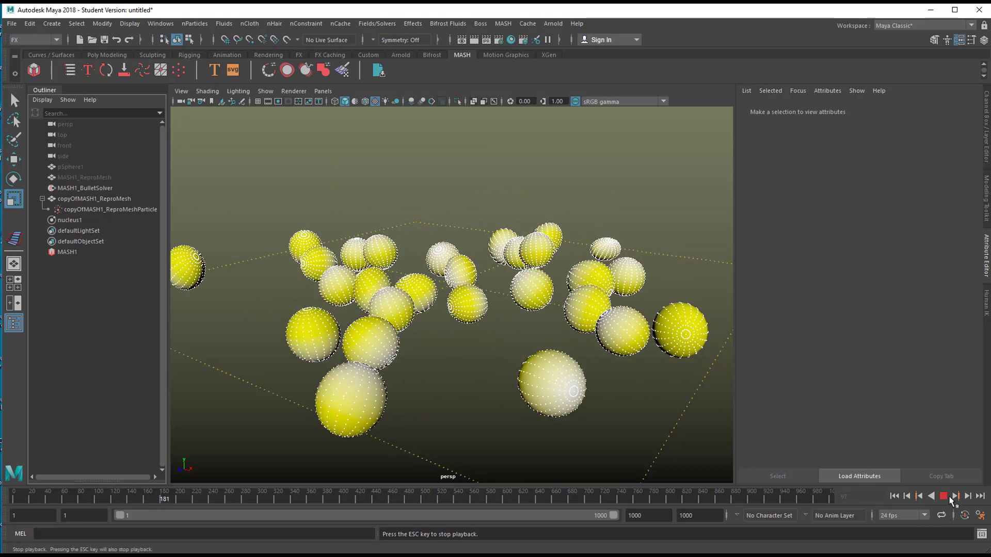
alt+drag(529, 369, 433, 381)
scroll(546, 355, up, 3)
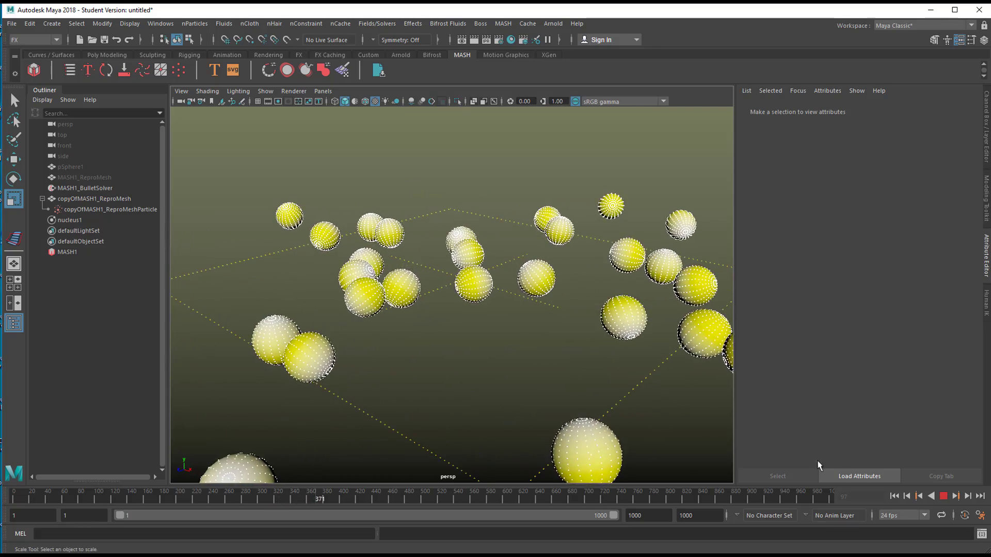
click(944, 497)
alt+drag(557, 420, 495, 360)
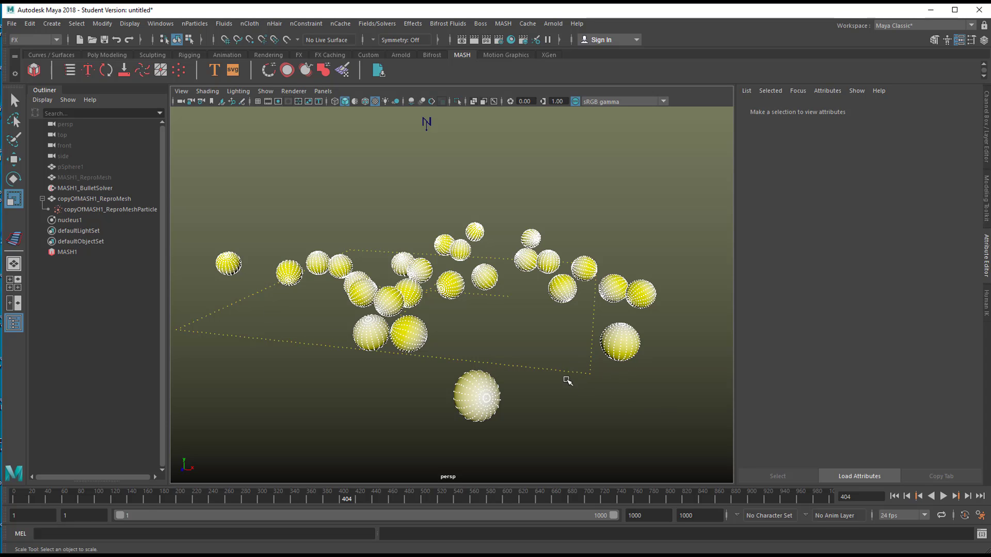
click(894, 496)
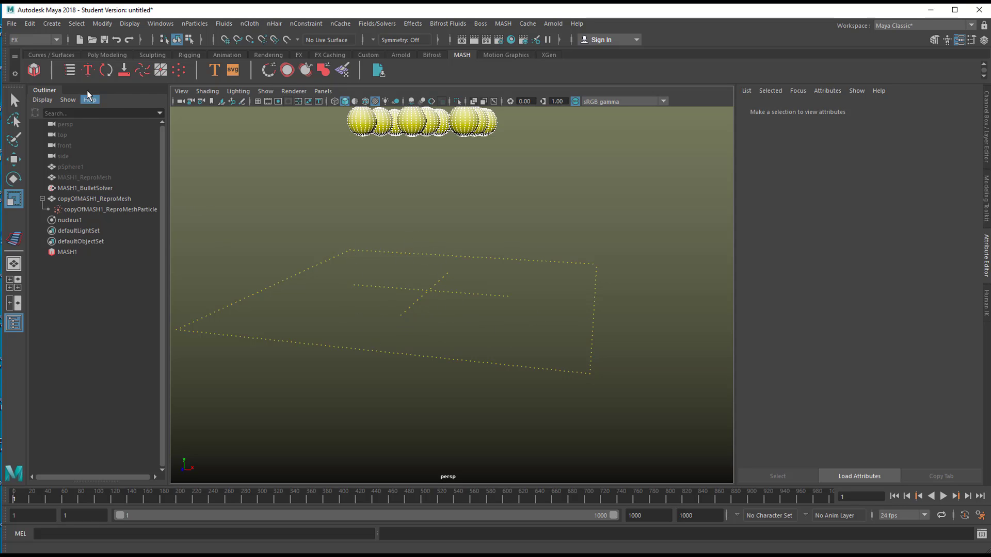
Create a polygon plane, scale it up, and lower it to about -18.9 in Y beneath the spheres.
click(106, 56)
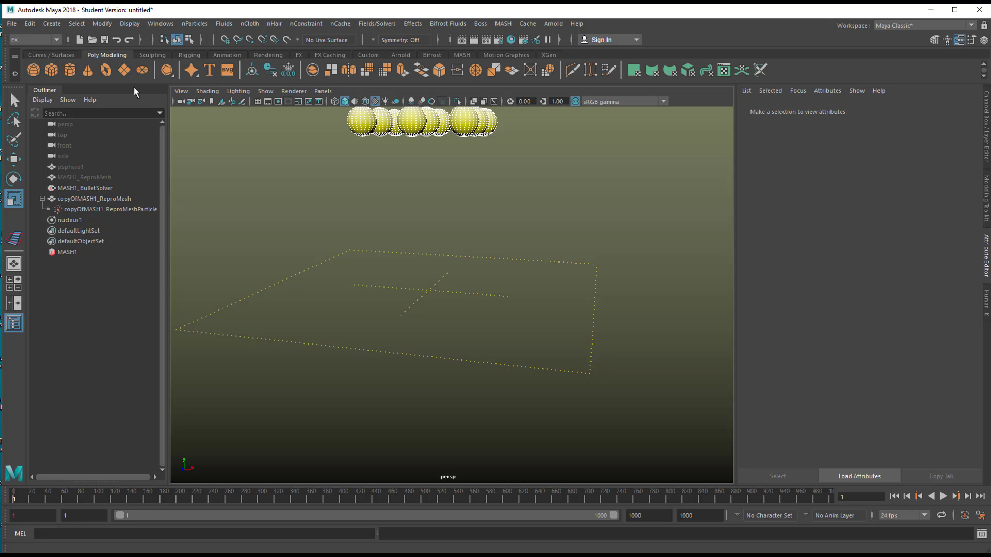
click(124, 71)
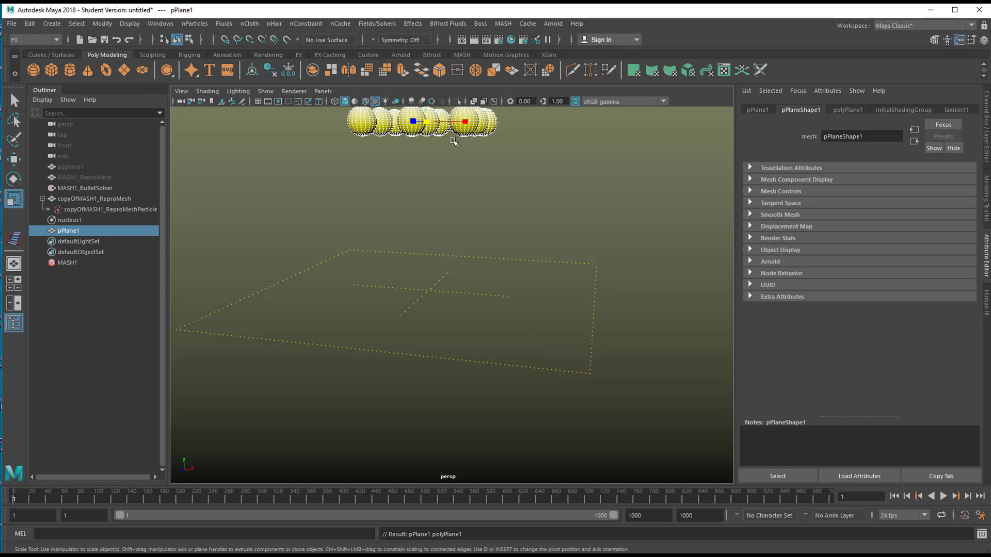
drag(434, 123, 558, 246)
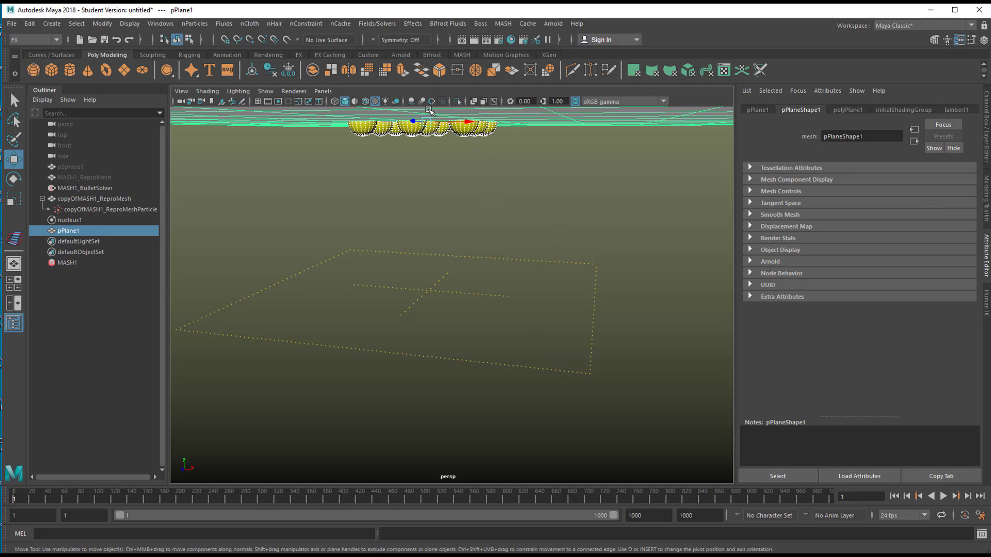
drag(427, 112, 437, 275)
Frame the ground plane in a full-size side view.
key(space)
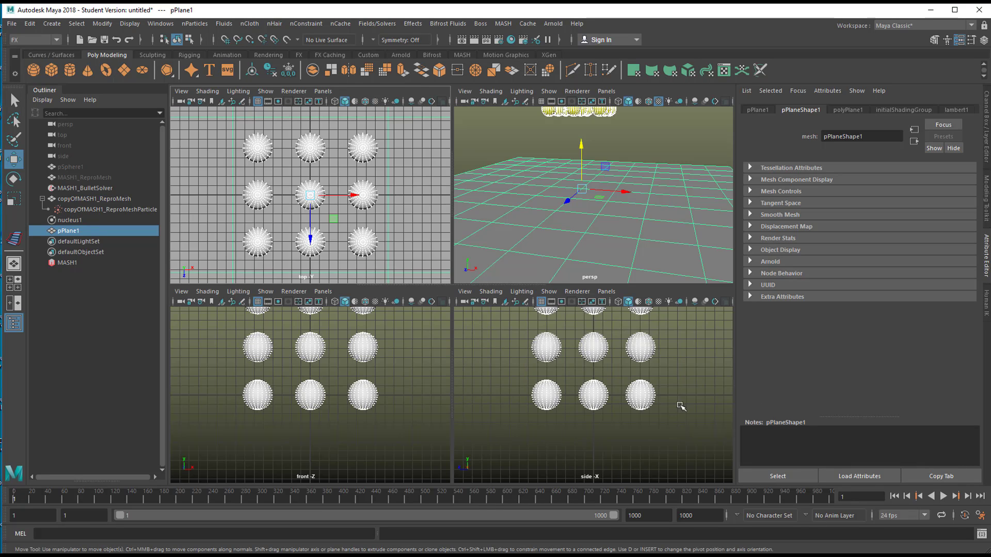
key(space)
scroll(307, 419, down, 5)
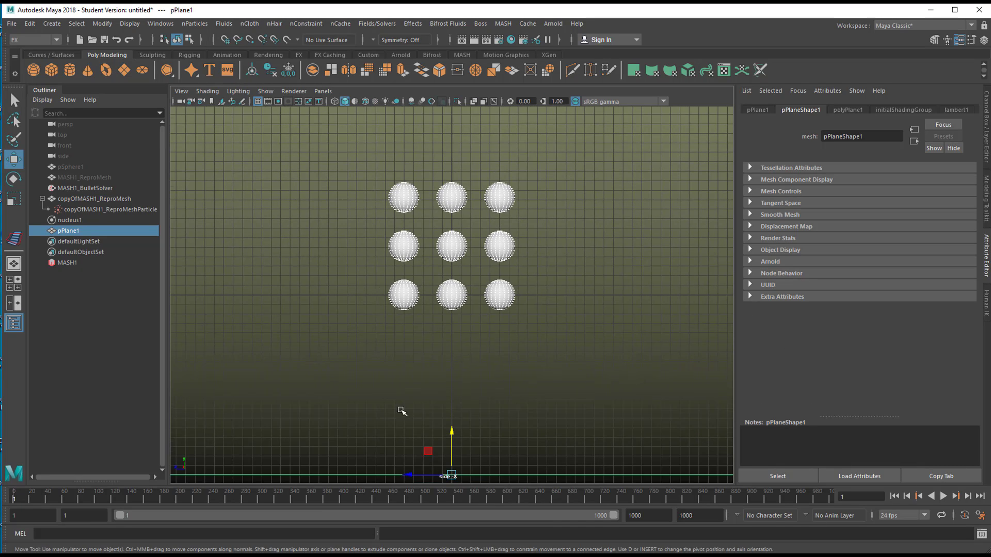
alt+middle_drag(468, 349, 506, 269)
alt+right_drag(483, 388, 637, 380)
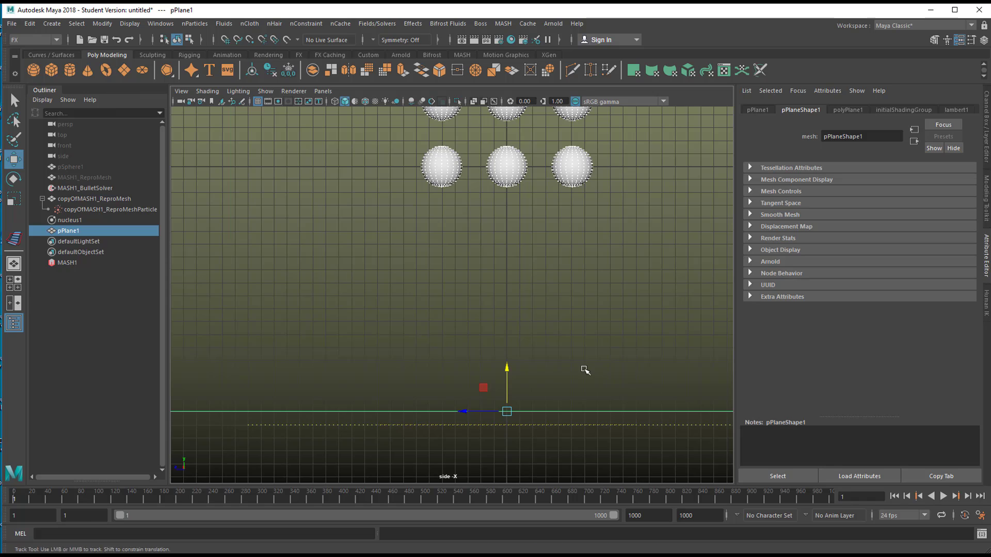
alt+middle_drag(584, 370, 548, 312)
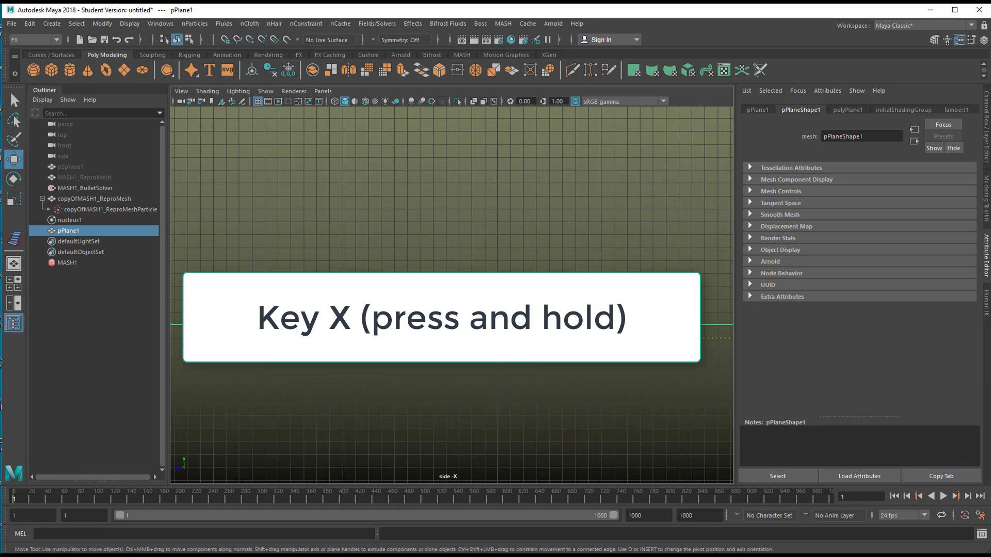
Grid-snap pPlane1 to a height of -20, then return to the perspective view.
key(x)
drag(498, 282, 499, 283)
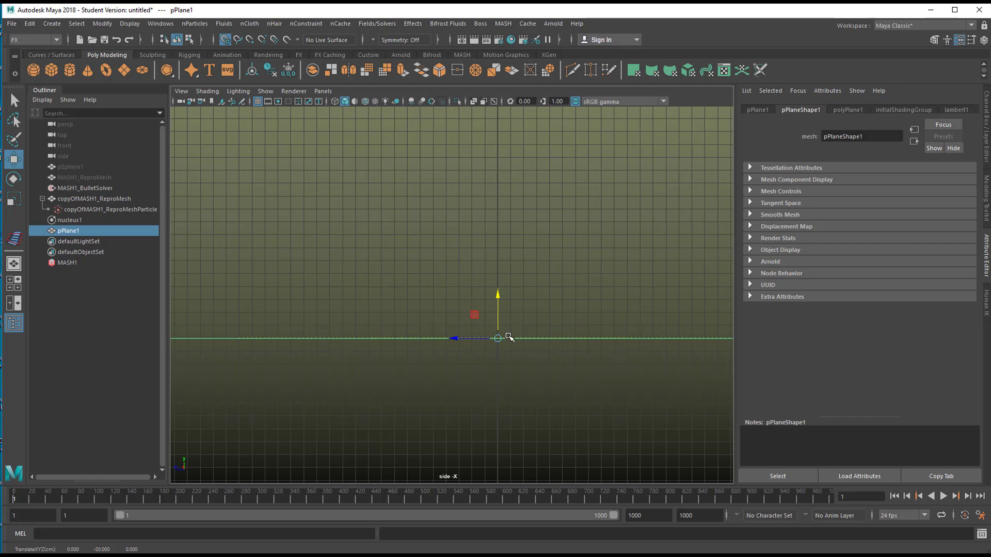
key(space)
key(space)
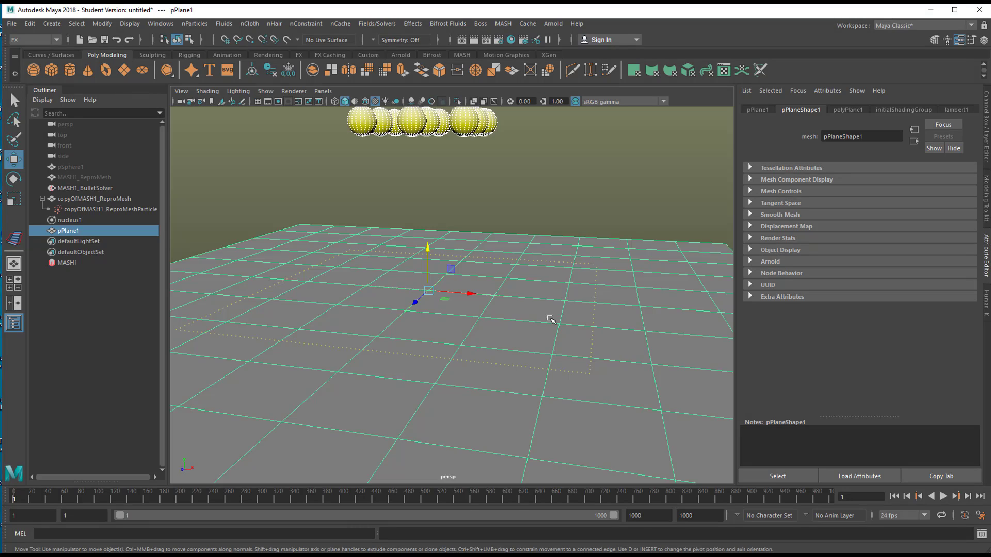
alt+drag(553, 321, 531, 337)
Assign the existing aiStandardSurface1 material to pPlane1, giving it the spheres' yellow-to-white ramp.
right_click(527, 234)
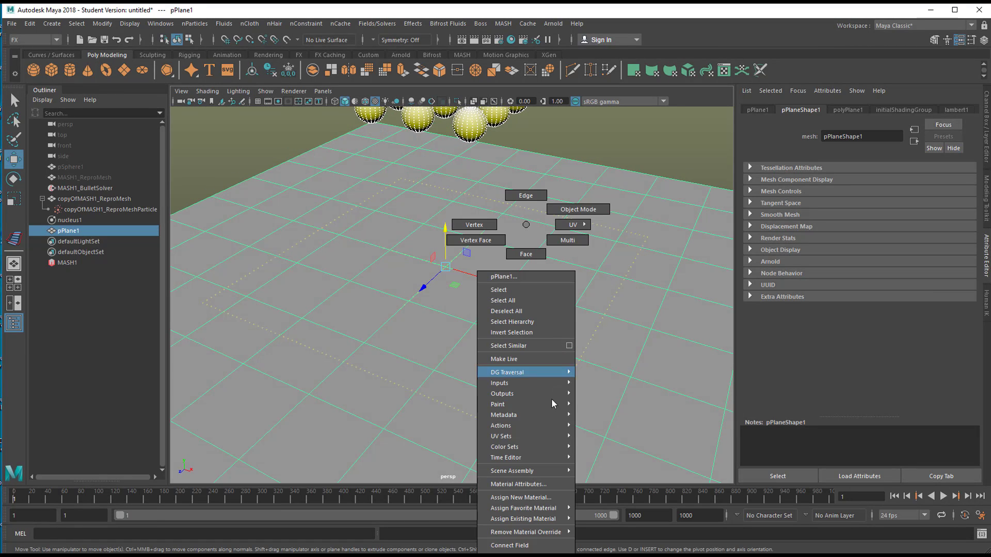
click(537, 498)
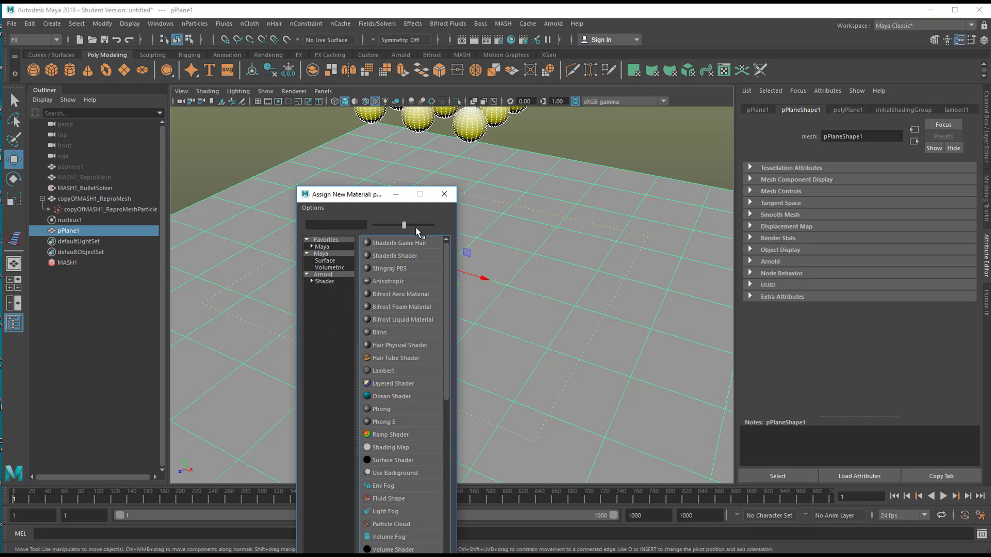
click(444, 196)
right_click(556, 221)
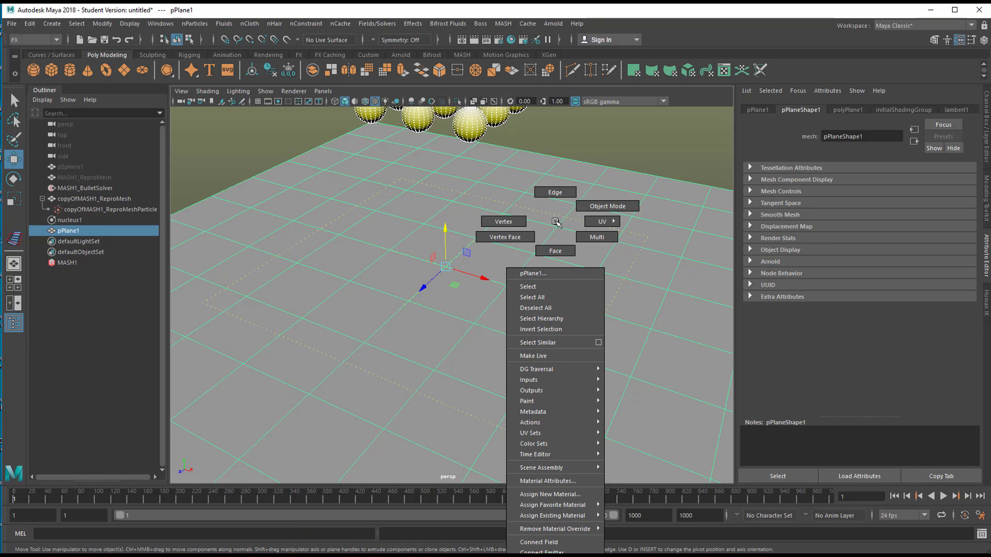
mouse_move(561, 375)
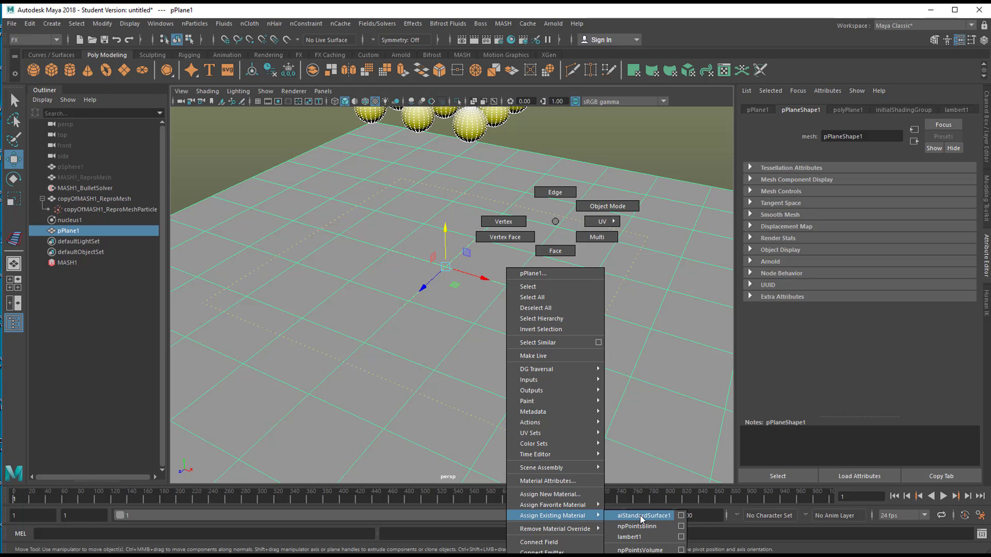
click(644, 516)
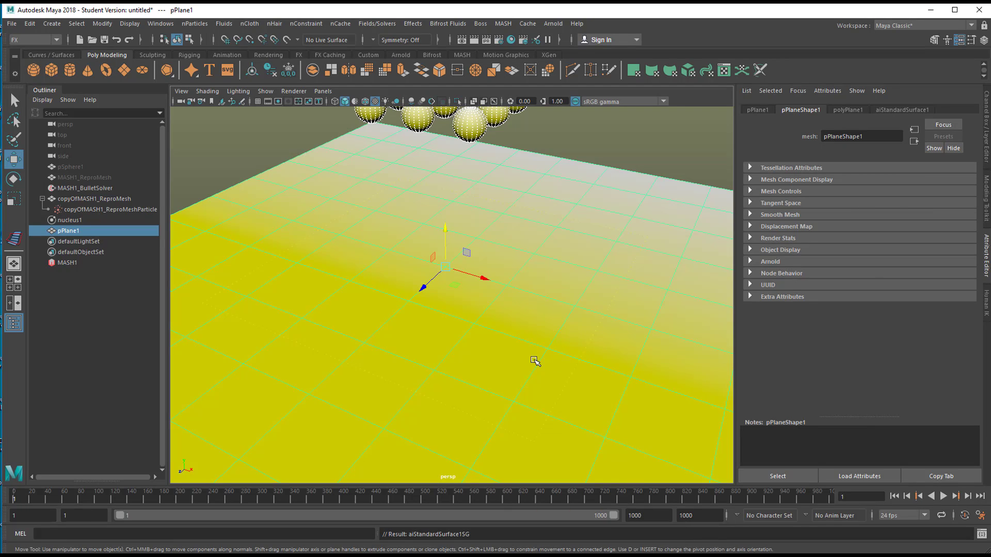
alt+drag(497, 342, 466, 336)
Play the simulation and stop it at frame 98, with the spheres piled on the plane.
alt+right_drag(466, 336, 511, 324)
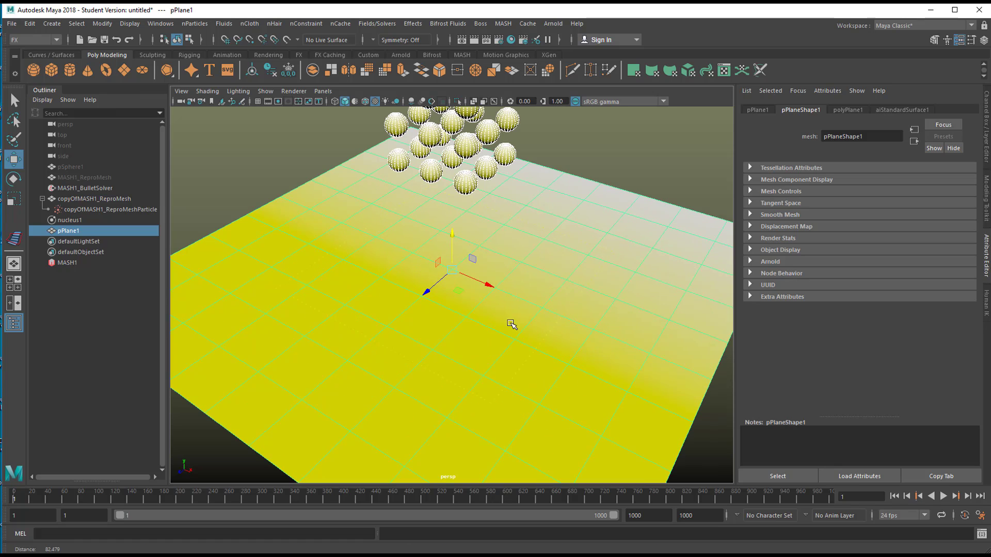
key(ctrl+z)
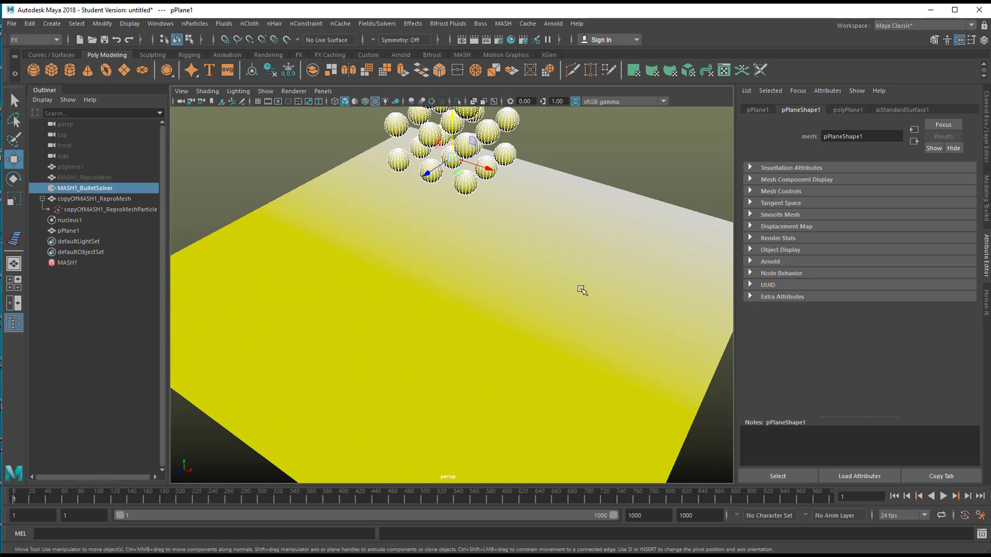
key(ctrl+y)
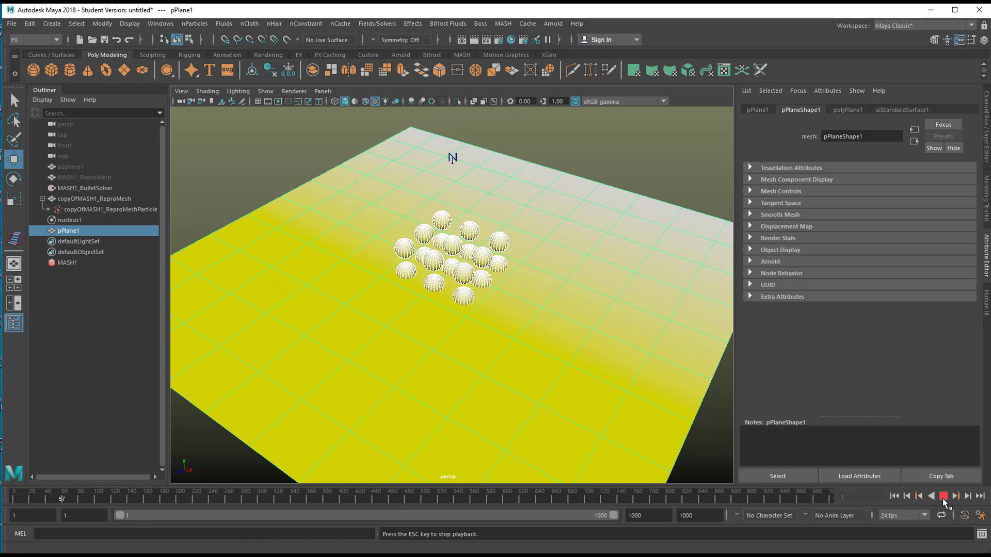
click(943, 497)
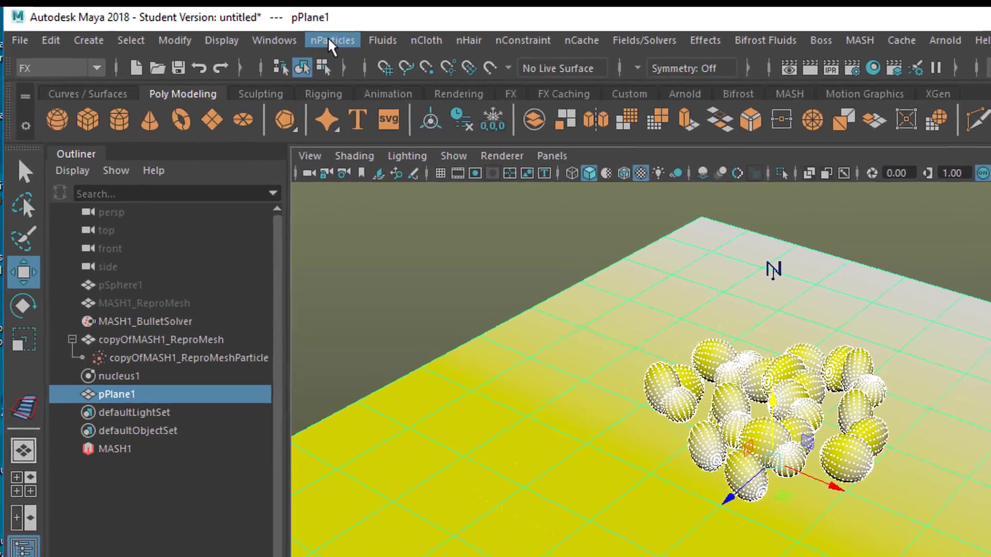
Make pPlane1 an nCloth passive collider (nRigid1).
click(331, 46)
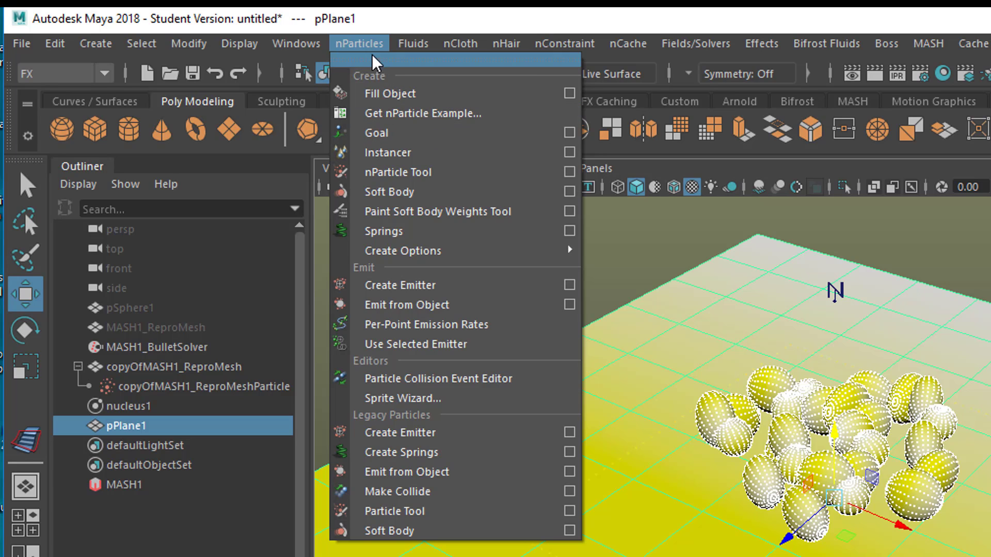
mouse_move(462, 47)
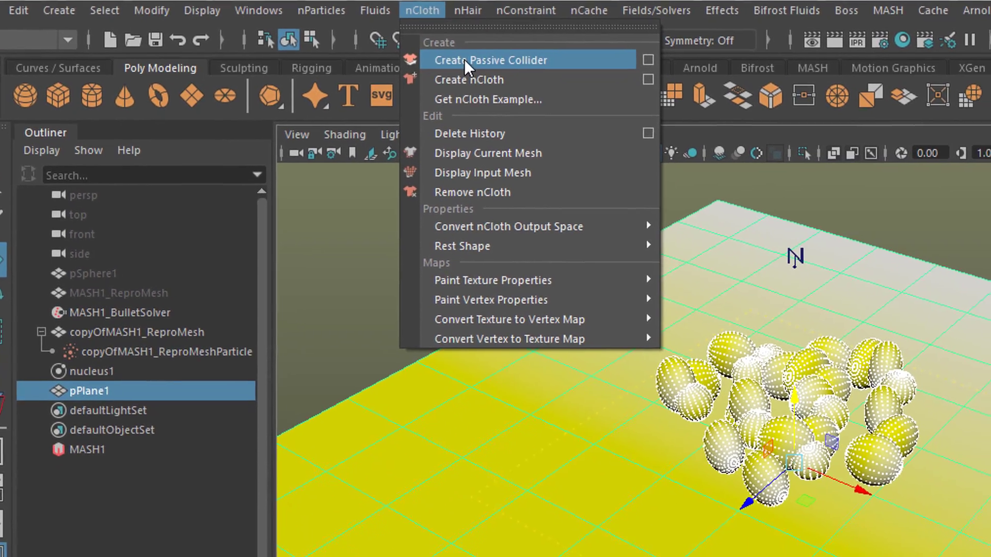
click(504, 95)
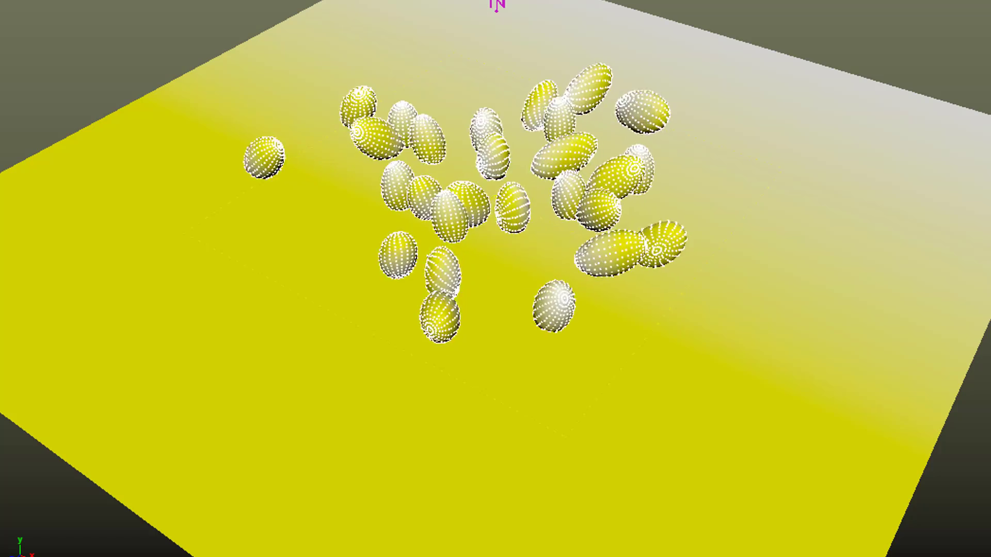
alt+right_drag(680, 398, 589, 374)
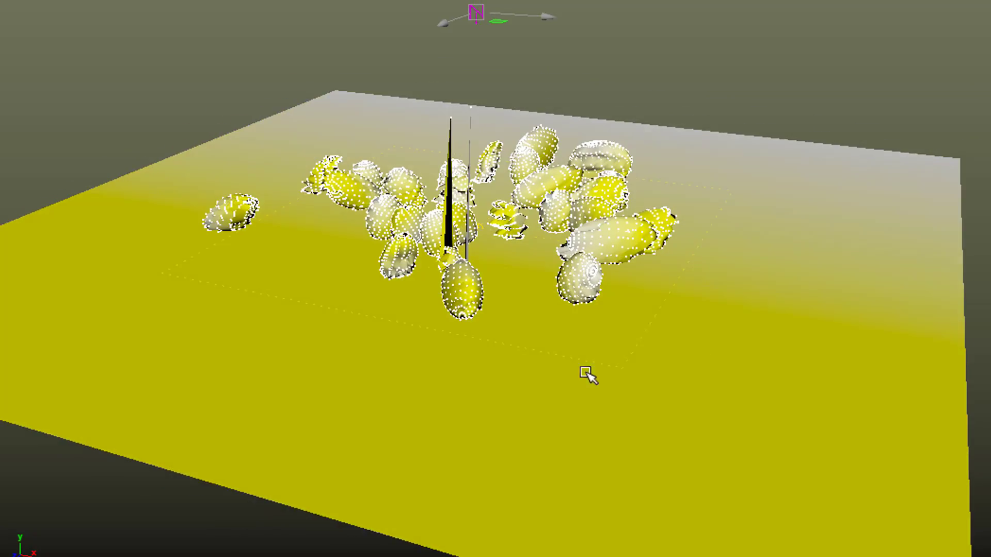
alt+drag(588, 373, 741, 380)
alt+right_drag(741, 381, 411, 148)
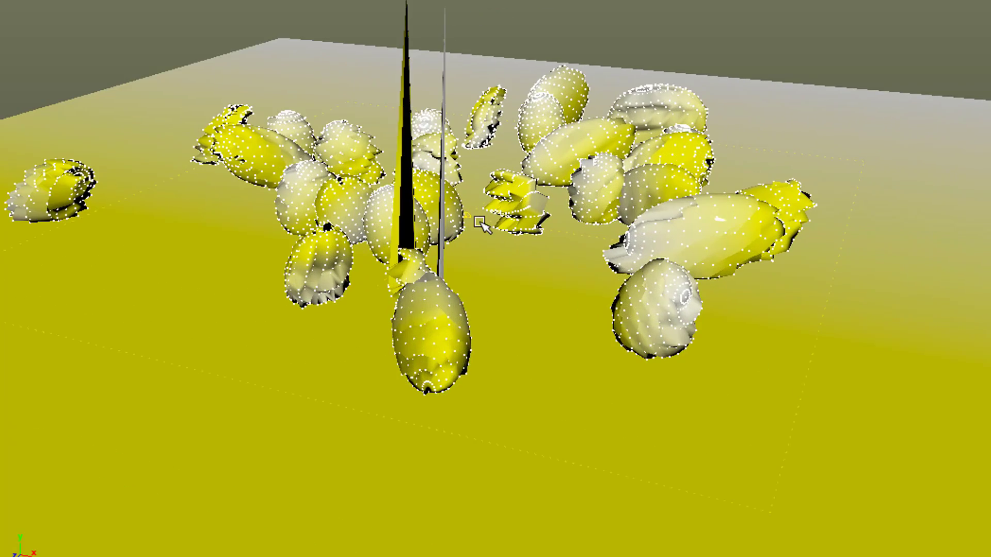
alt+drag(480, 223, 506, 310)
alt+right_drag(505, 310, 466, 324)
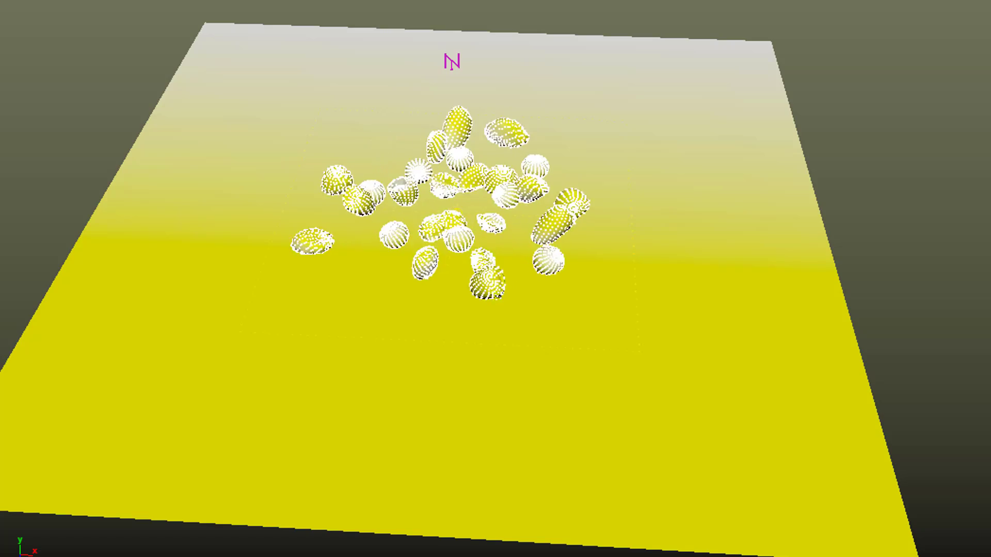
alt+drag(668, 455, 590, 409)
alt+right_drag(755, 373, 749, 407)
alt+drag(750, 408, 542, 397)
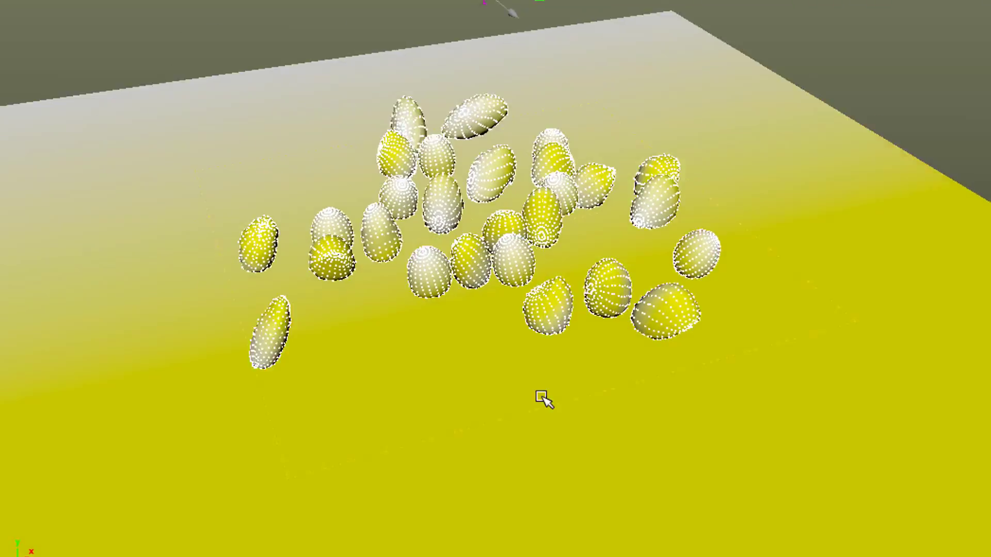
alt+right_drag(432, 411, 691, 434)
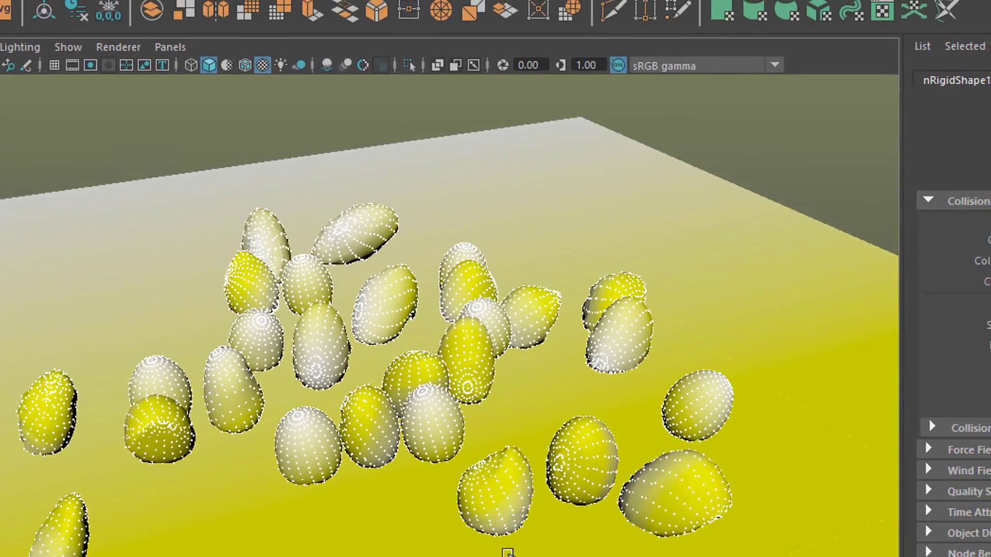
Add an Arnold skydome light (aiSkyDomeLightShape1) to the scene.
click(530, 11)
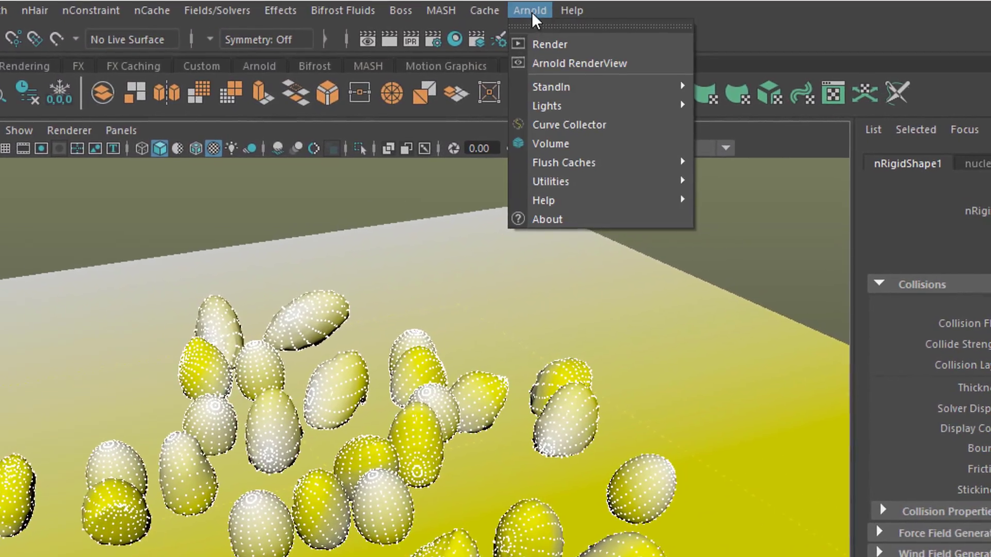
mouse_move(567, 103)
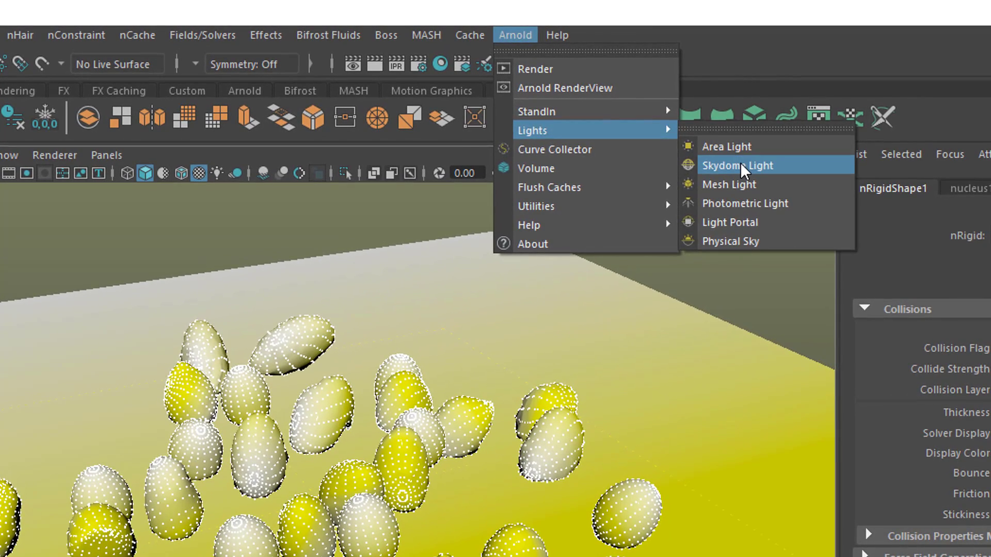
click(741, 166)
Start an Arnold render of the spheres in the Arnold RenderView.
scroll(455, 483, up, 3)
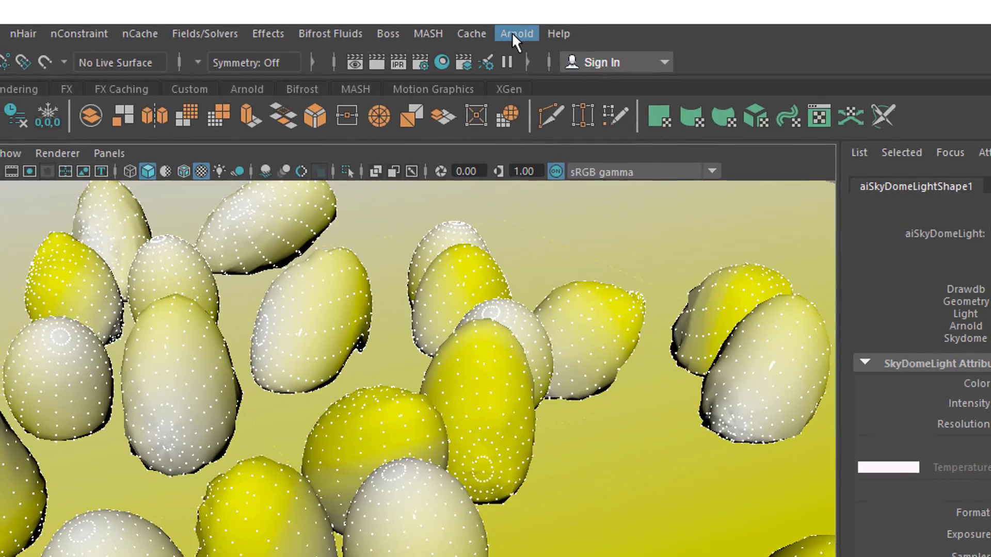
click(515, 35)
click(539, 68)
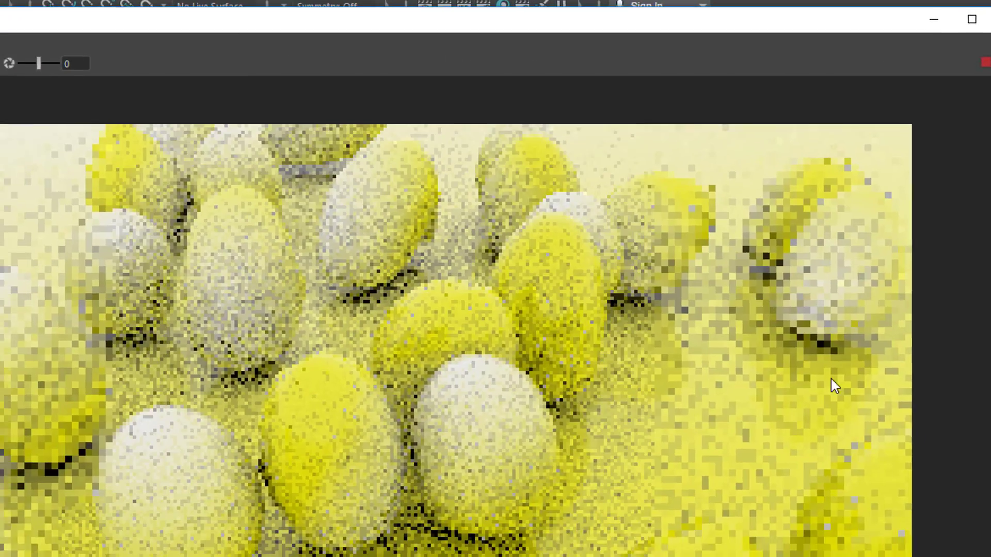